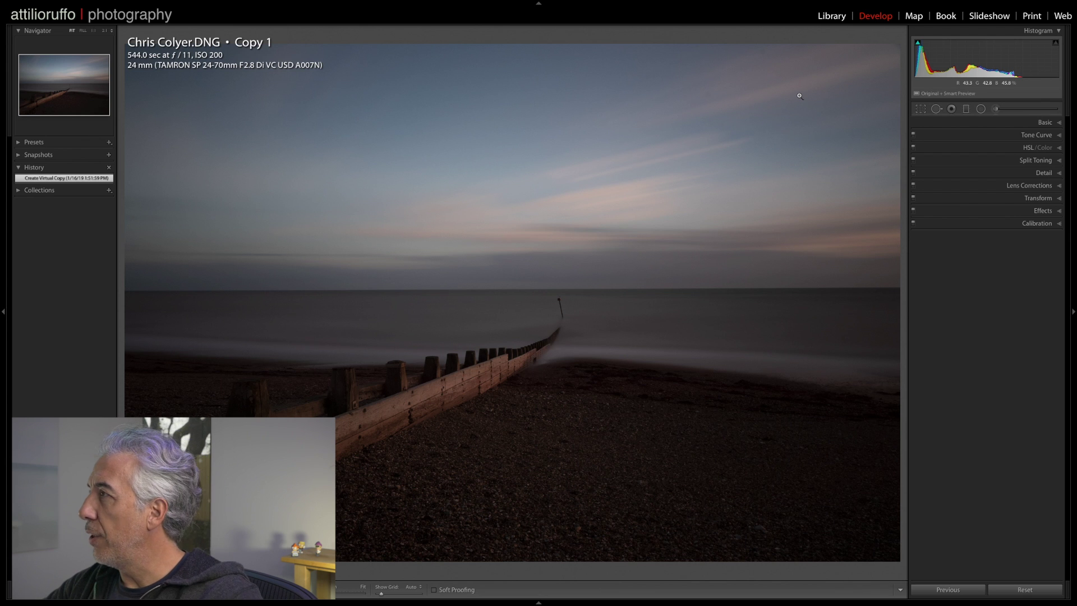
- Auto-straighten the horizon, crop to 16x9 and shift the frame up to show more beach
click(920, 109)
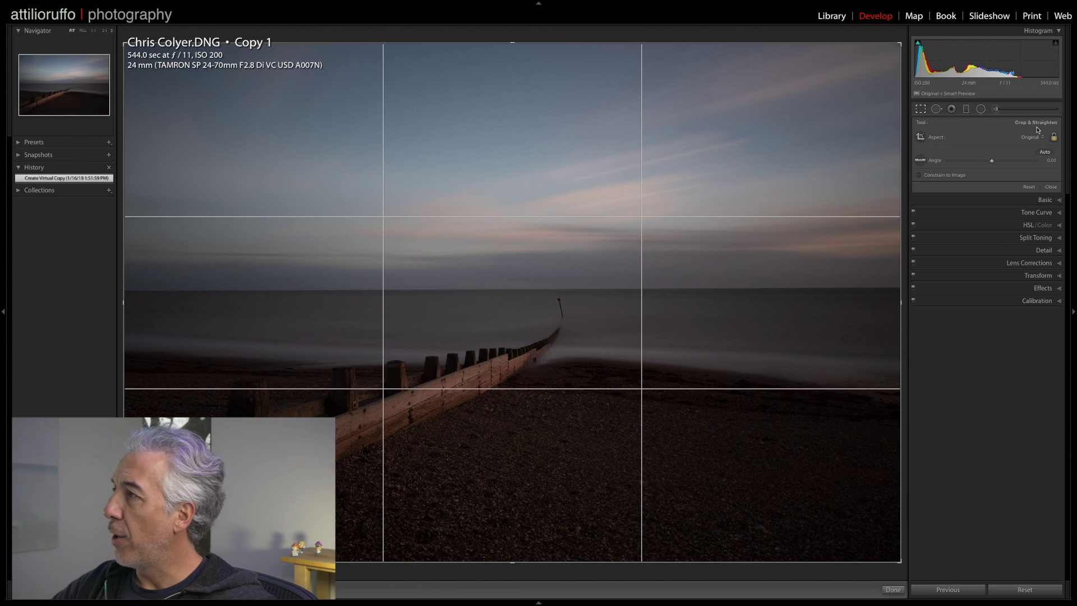
click(1044, 152)
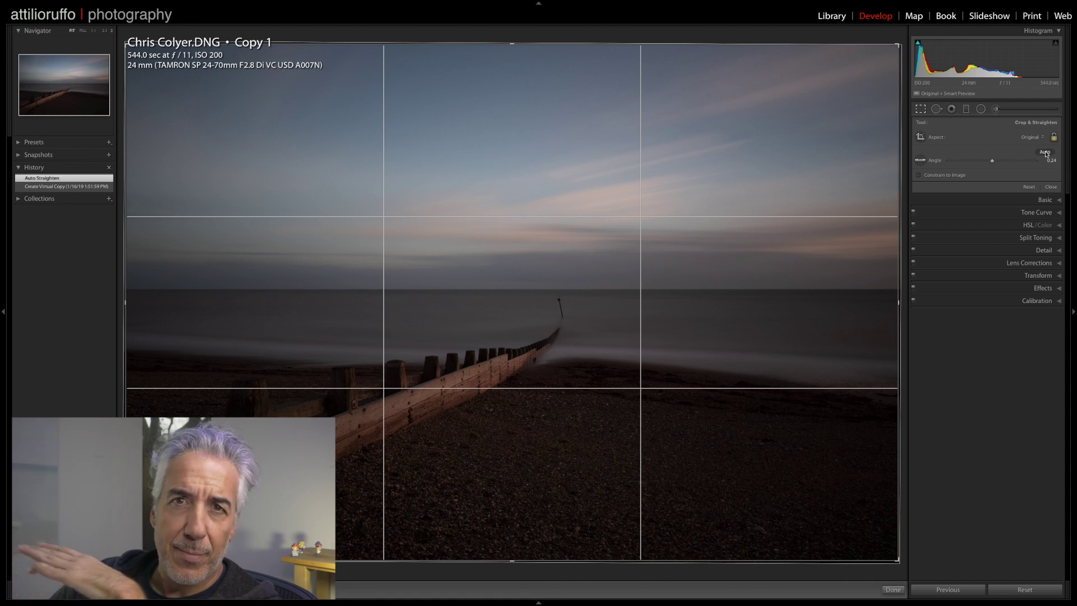
click(1045, 153)
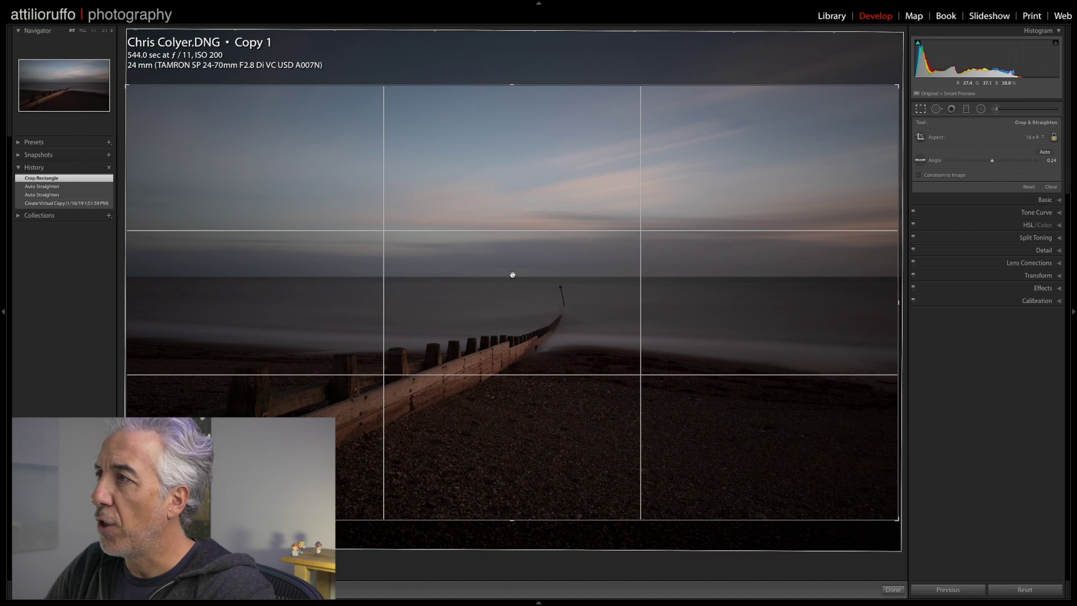
drag(524, 316, 523, 289)
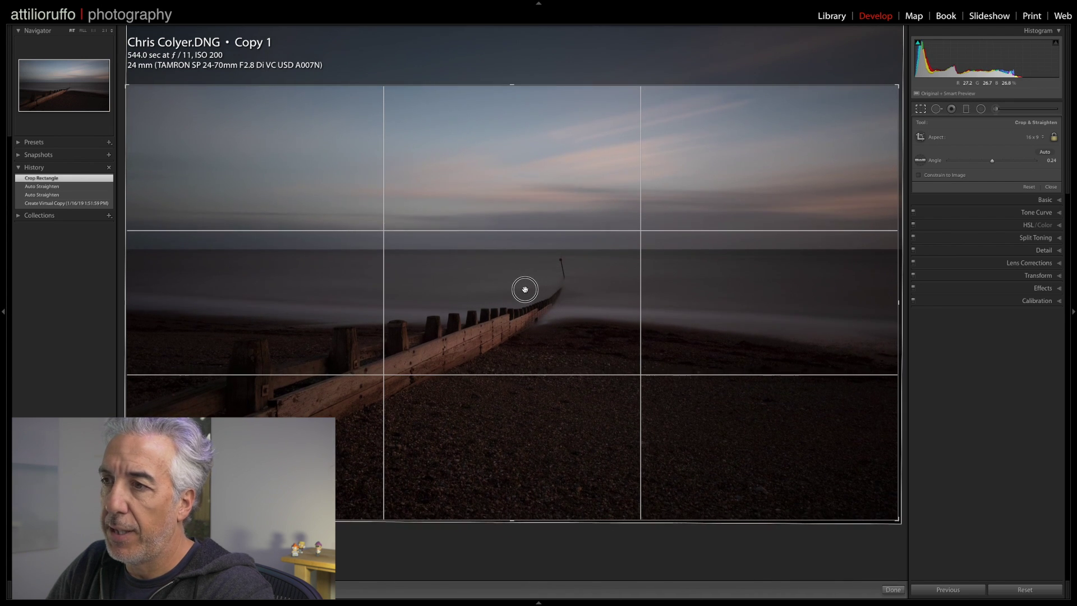
key(Return)
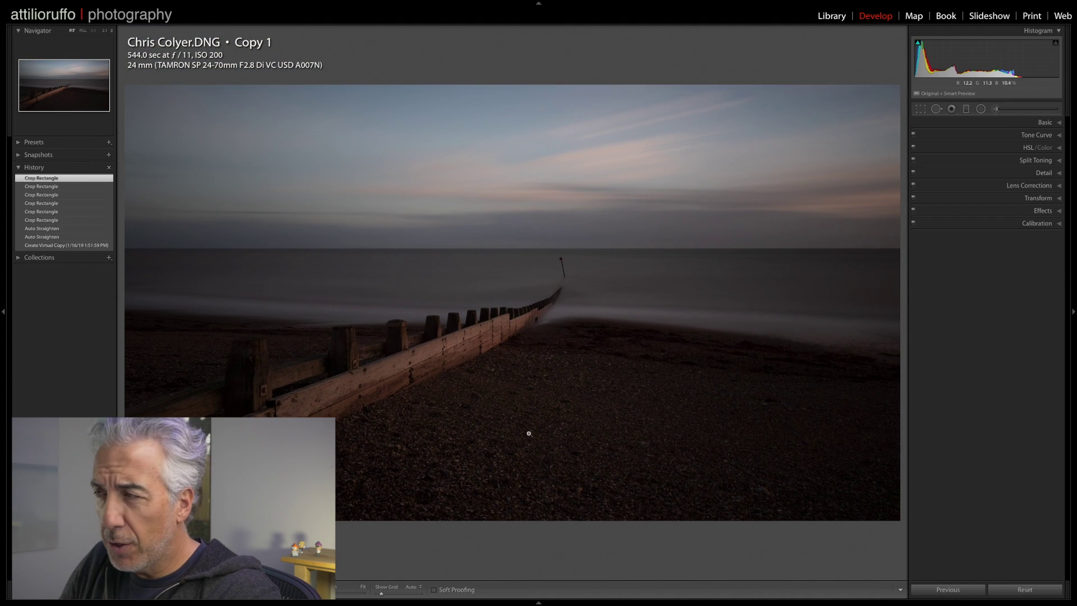
- In the Basic panel, take Blacks to −3, Highlights to −50 and Shadows to +26, with Whites at +67
click(1045, 123)
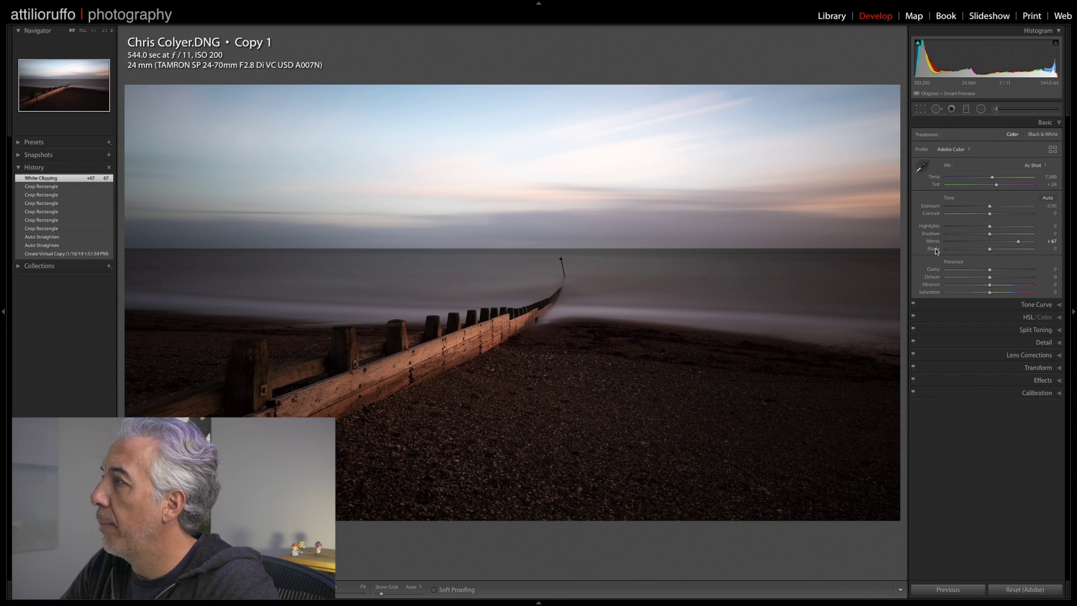
drag(936, 251, 934, 251)
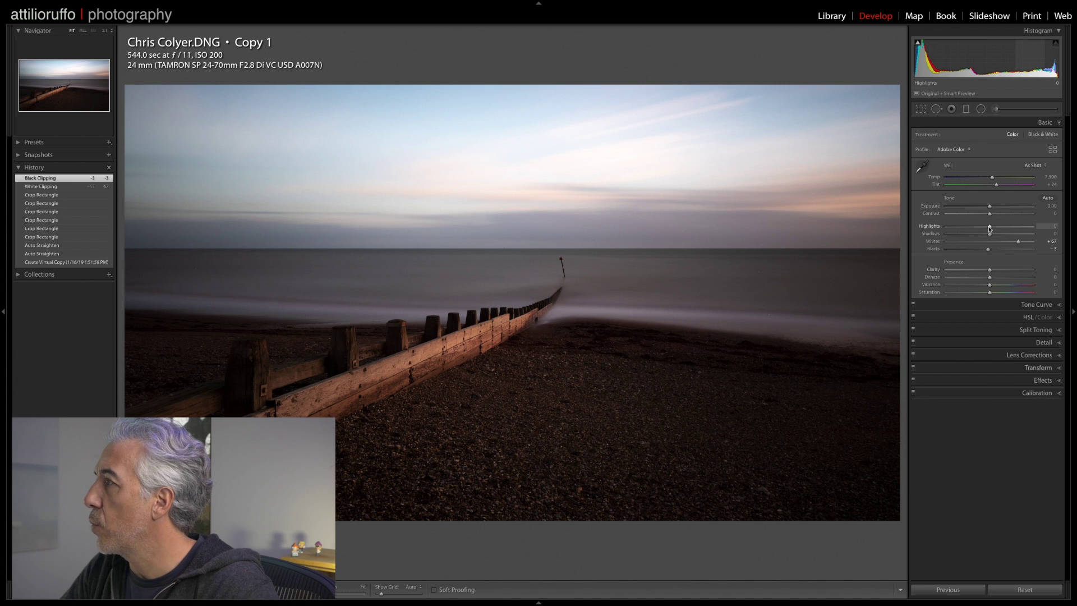
drag(989, 228, 965, 230)
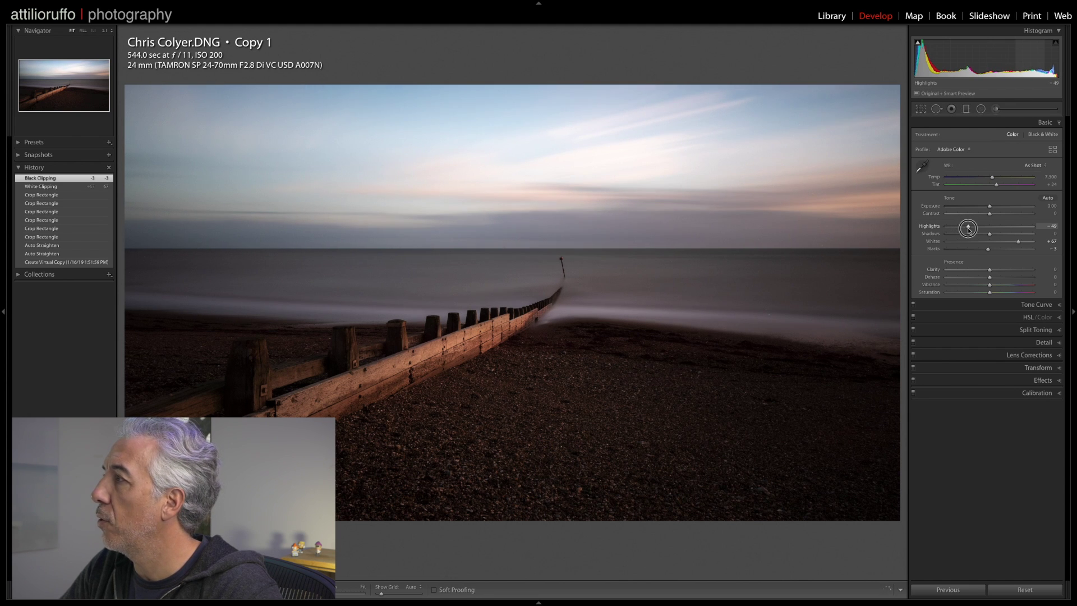
drag(968, 229, 1001, 237)
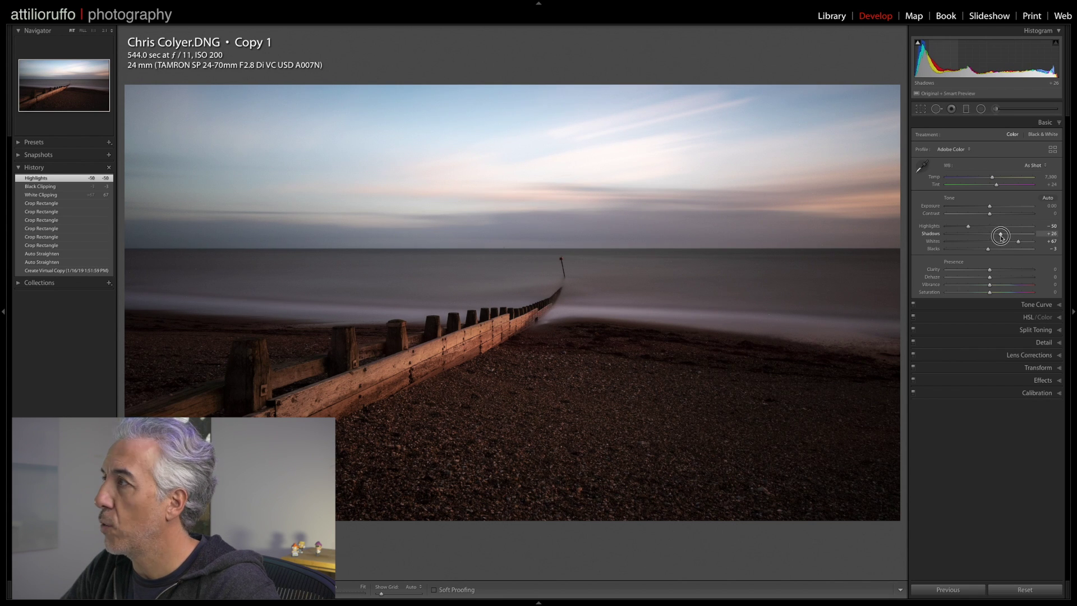
drag(1000, 236, 1001, 236)
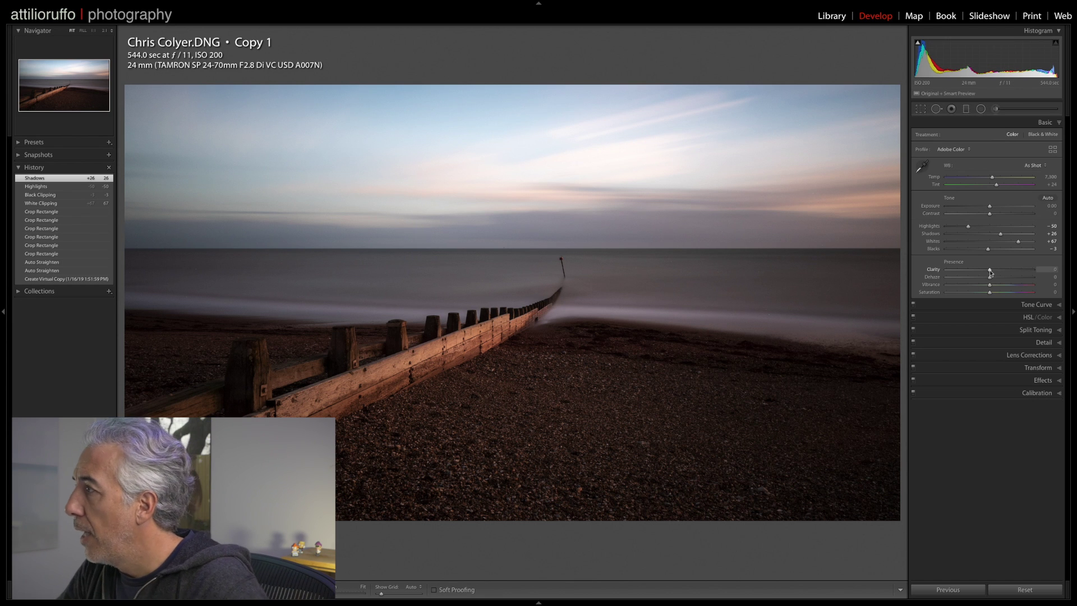
- Raise Clarity to +14 and Vibrance to +18 in the Presence section
drag(990, 272, 996, 271)
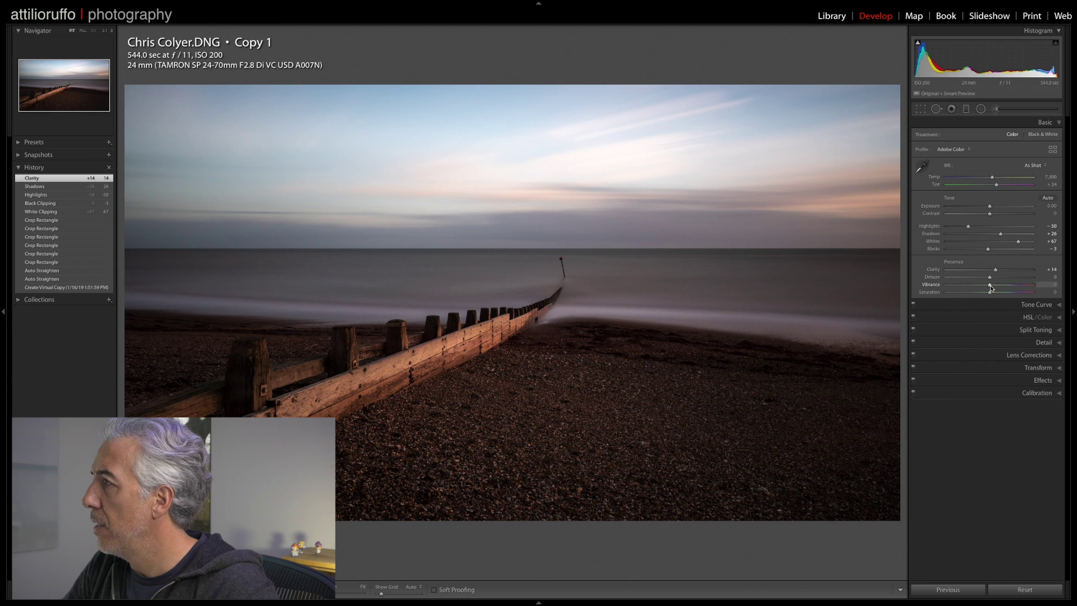
drag(990, 287, 994, 293)
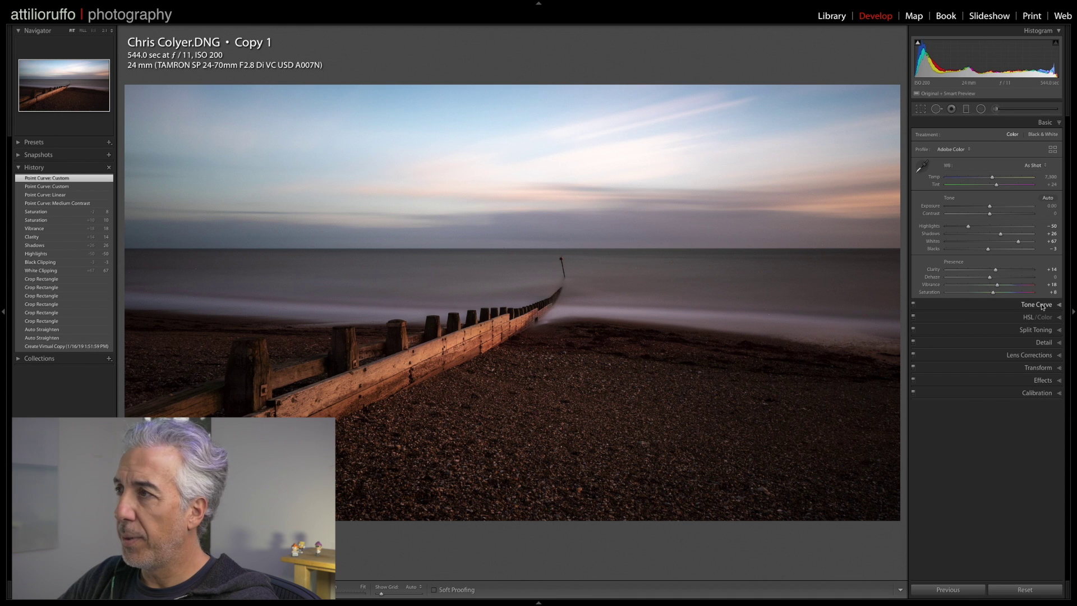
- Shape a point tone curve: lower the shadow point, raise the highlight point, lift black point to 3.9%
click(1038, 305)
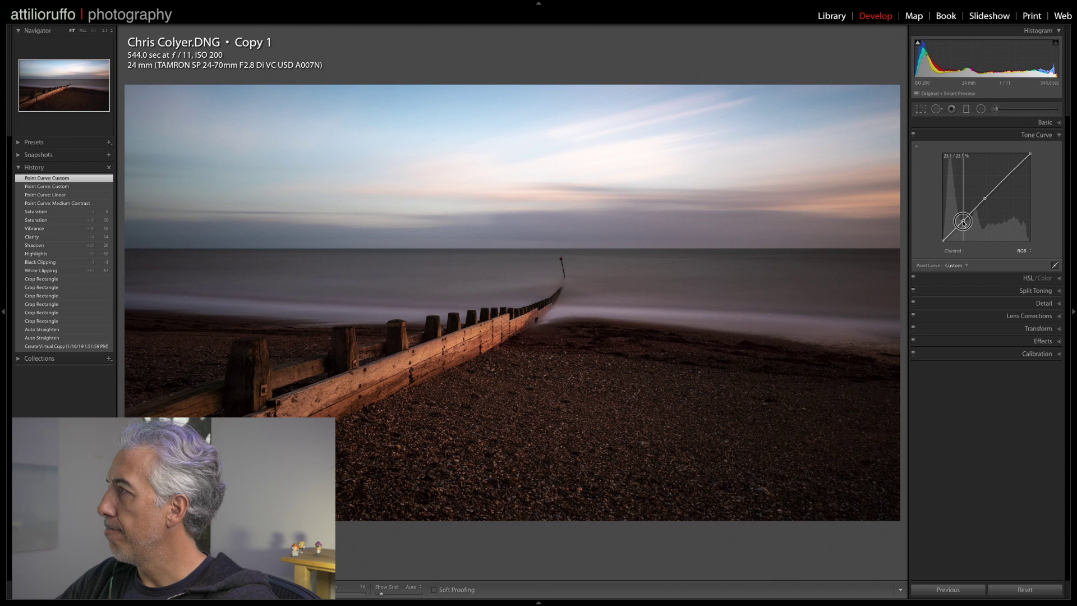
drag(962, 222, 965, 223)
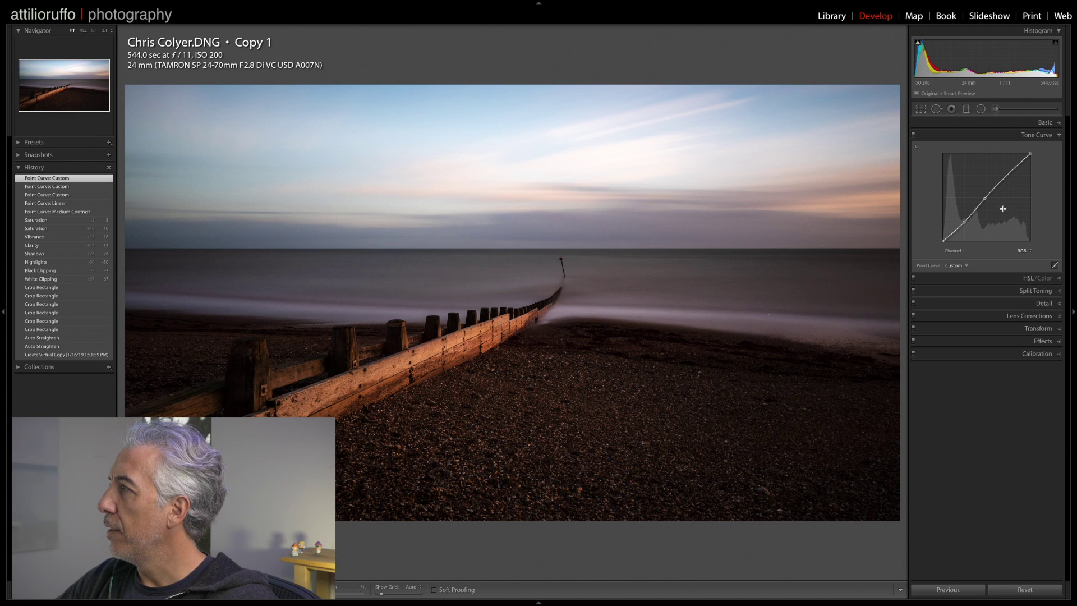
drag(1007, 175, 1007, 171)
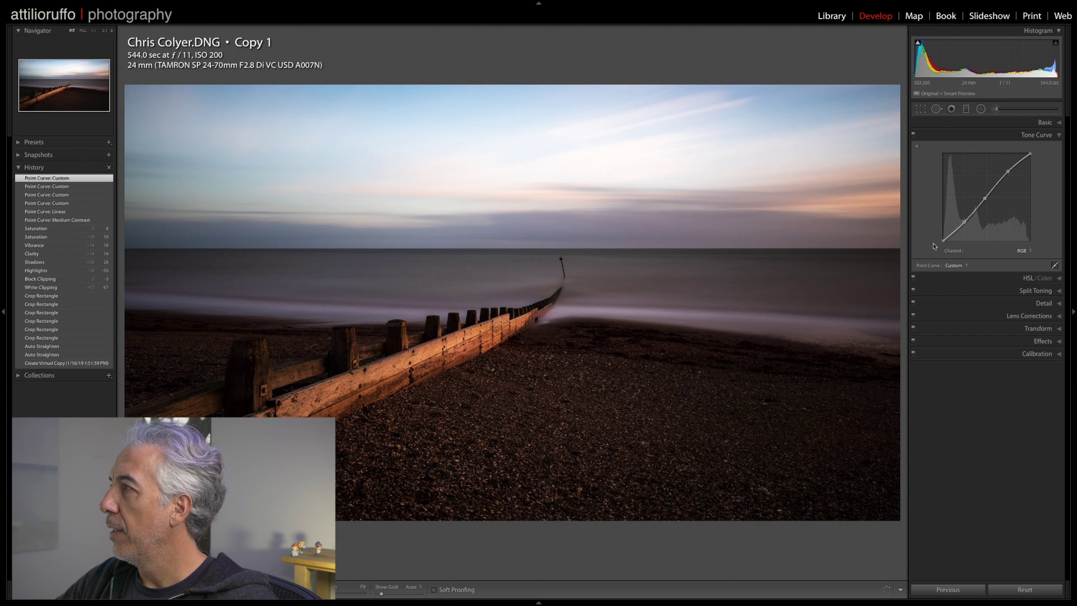
drag(944, 243, 942, 240)
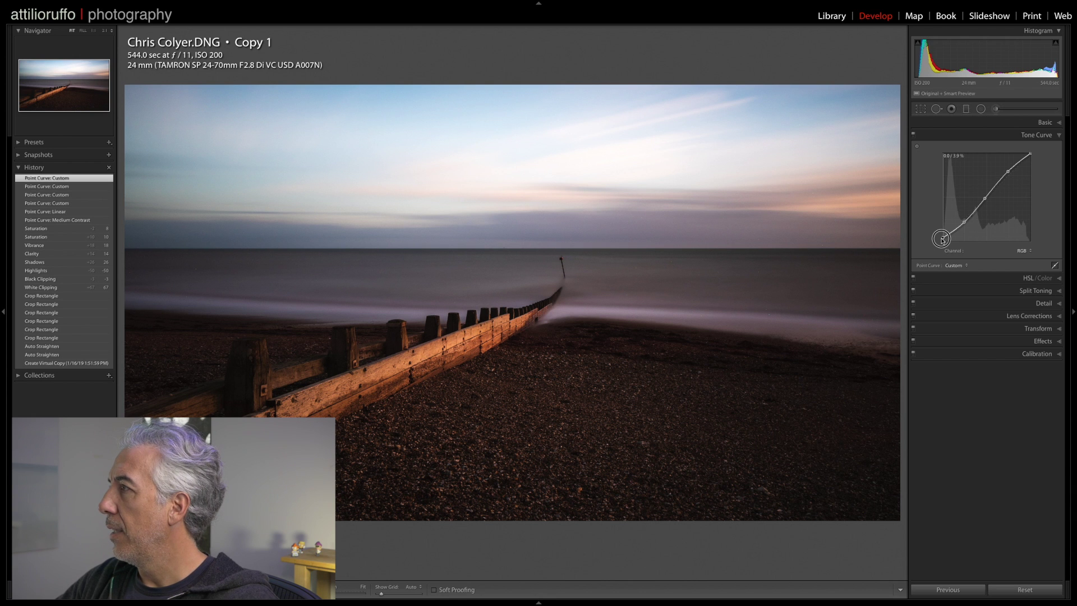
drag(941, 240, 942, 239)
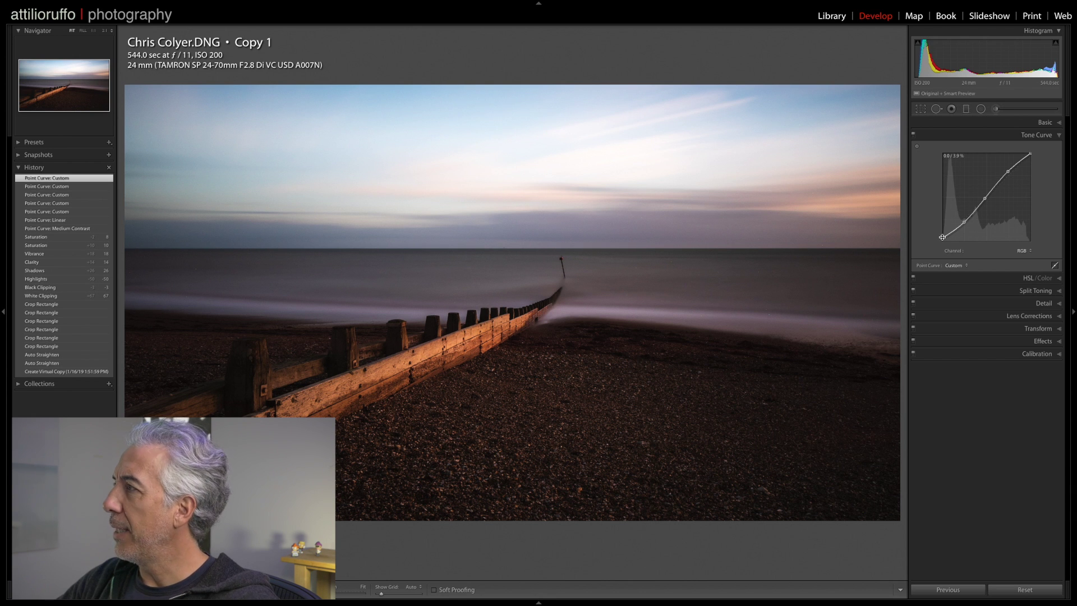
- Toggle the tone curve off and on to compare before and after, leaving it enabled
click(913, 134)
click(912, 134)
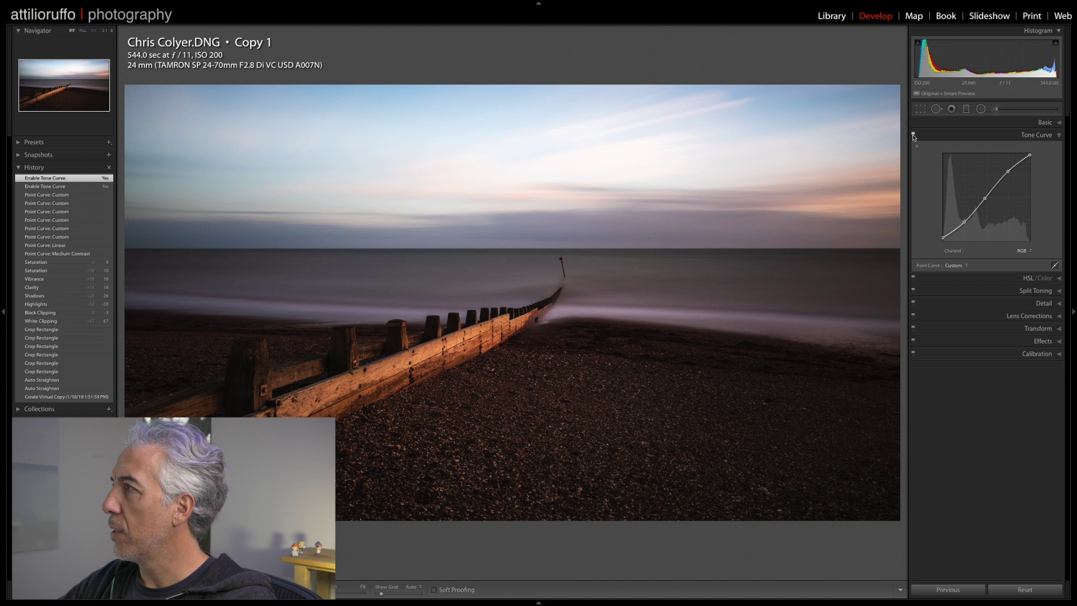
click(913, 134)
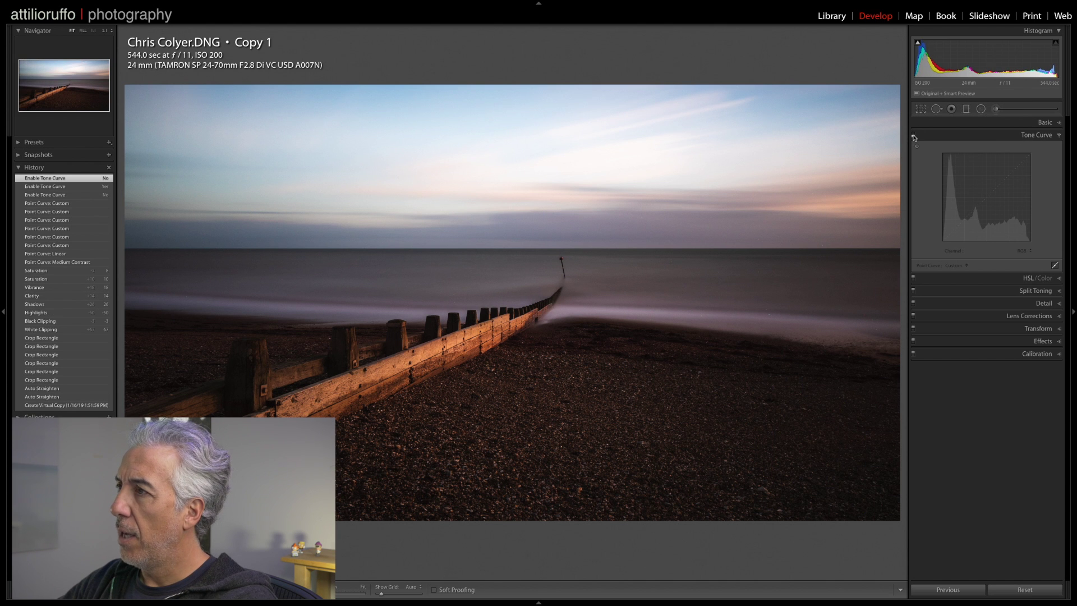
click(913, 135)
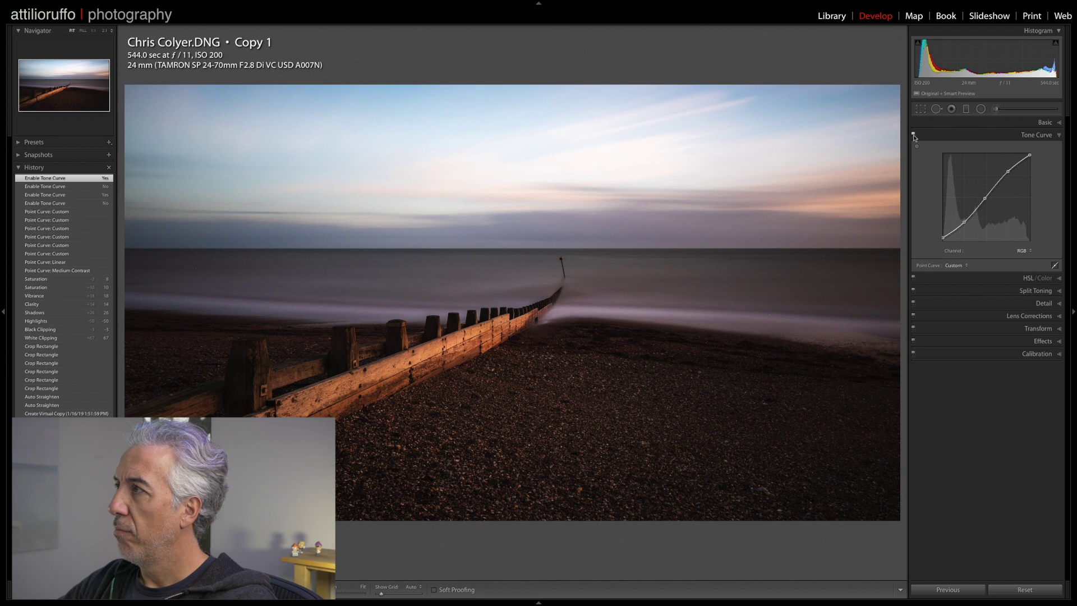
click(912, 134)
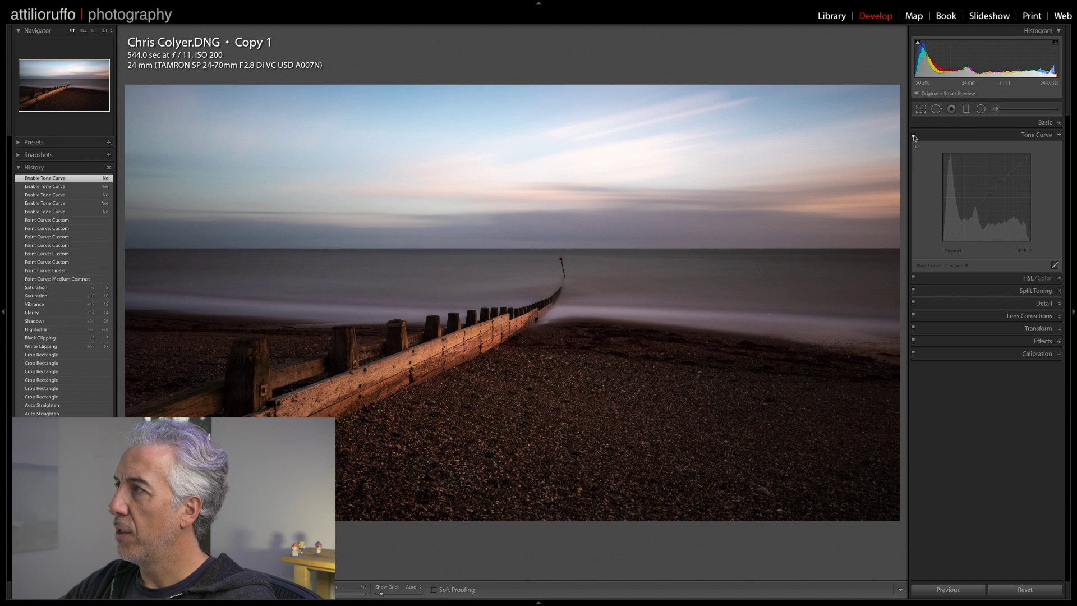
click(913, 134)
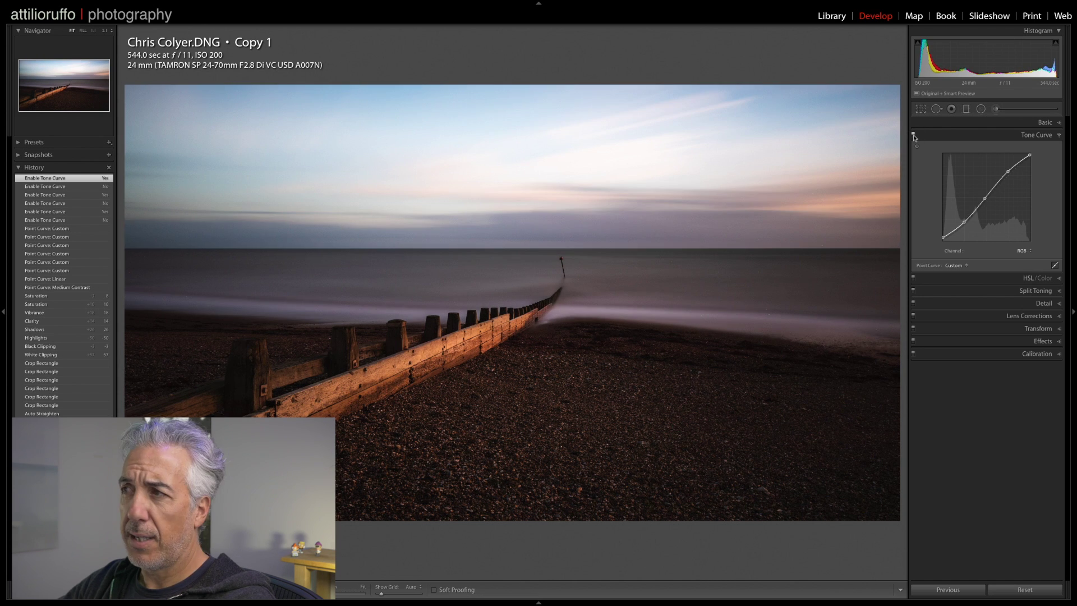
- Warm the split-toning highlights to hue 41, saturation 28
click(1035, 293)
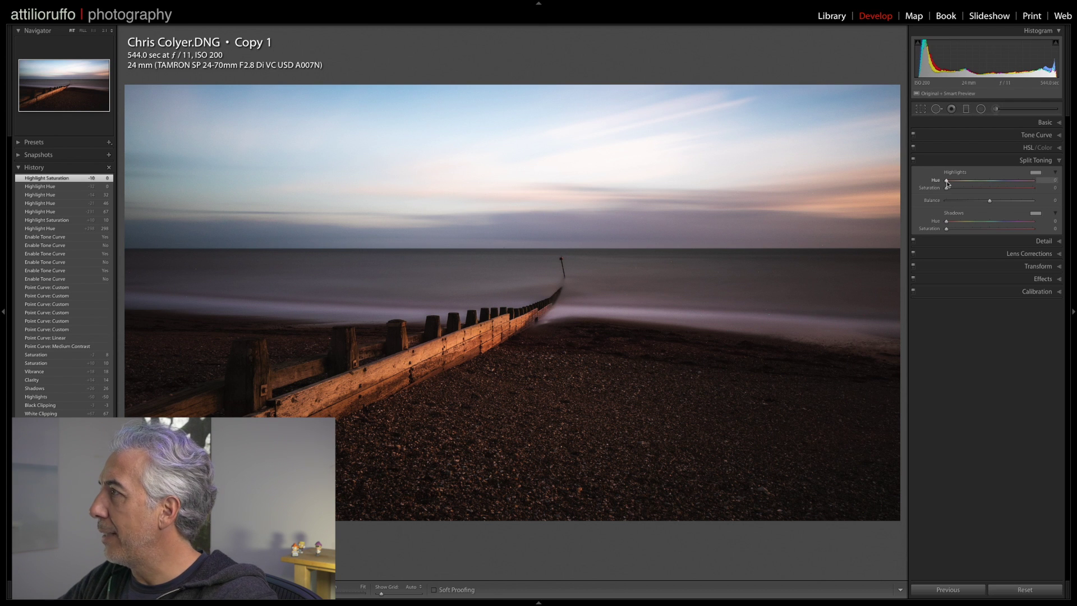
drag(947, 182, 965, 189)
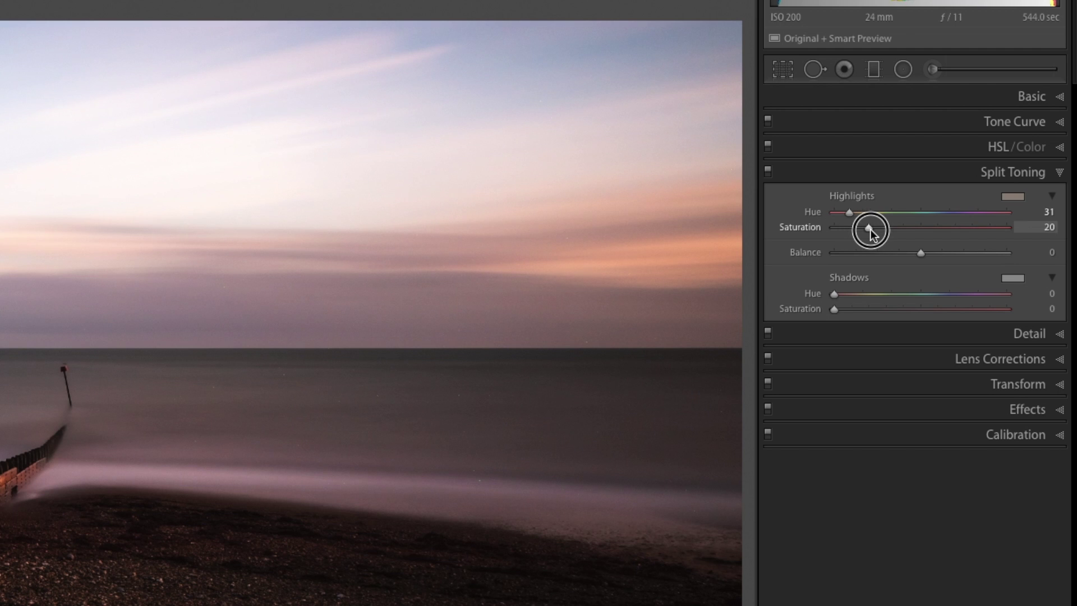
drag(870, 230, 869, 228)
drag(849, 212, 852, 211)
click(869, 227)
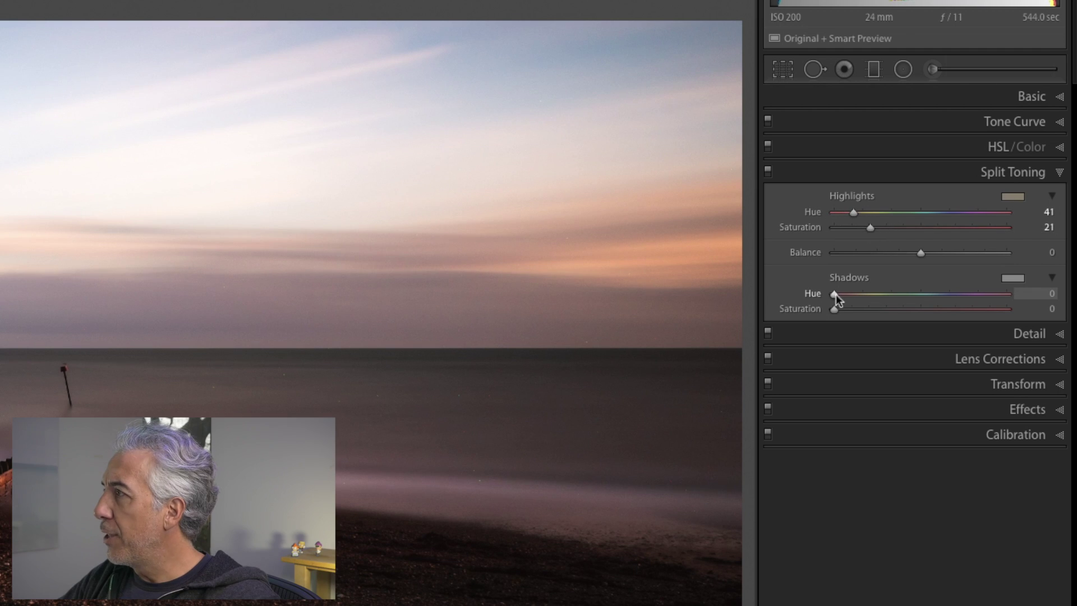
- Tint the shadows blue (hue 217, saturation 13) with balance +22 and switch split toning on
drag(835, 294, 939, 308)
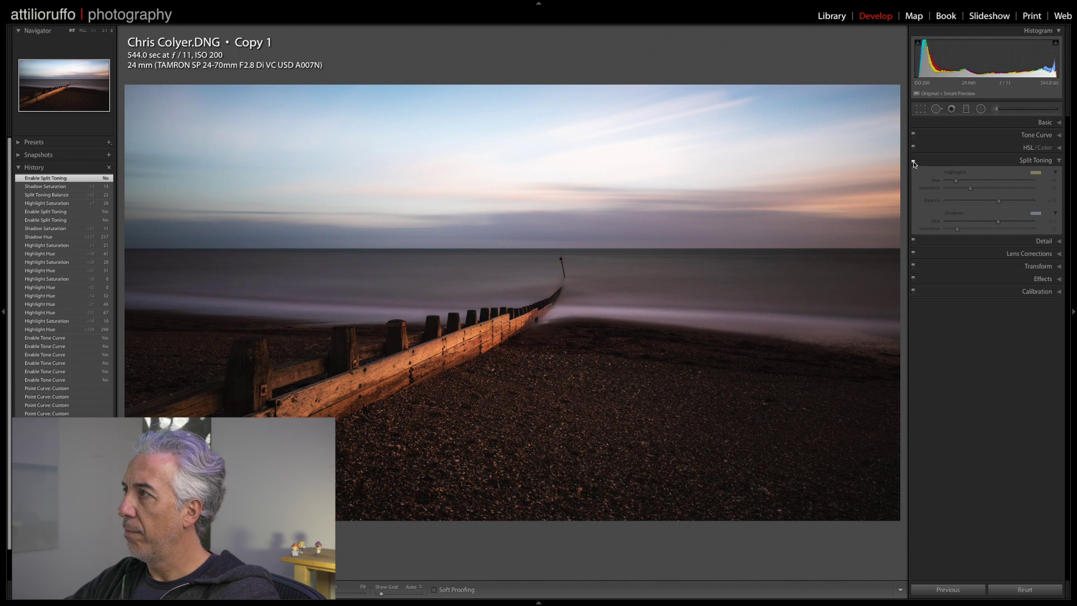
click(914, 163)
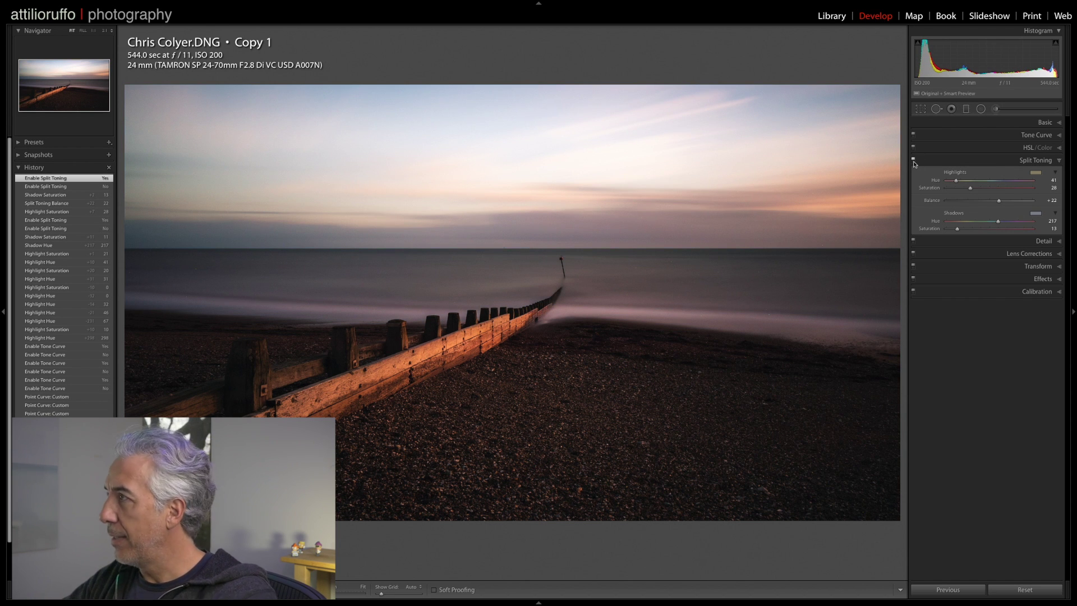
click(1045, 242)
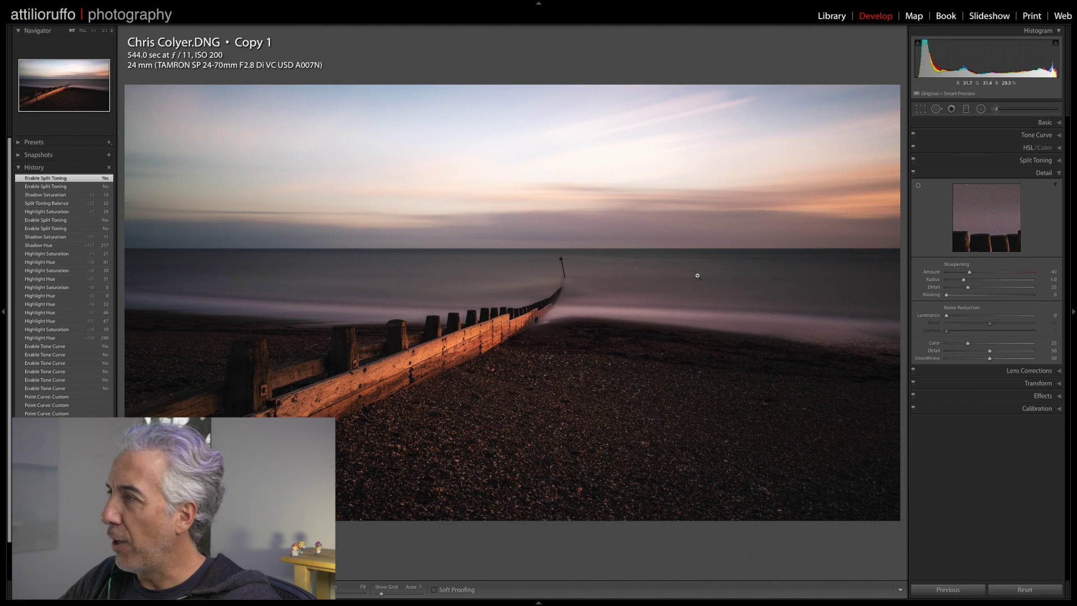
click(697, 275)
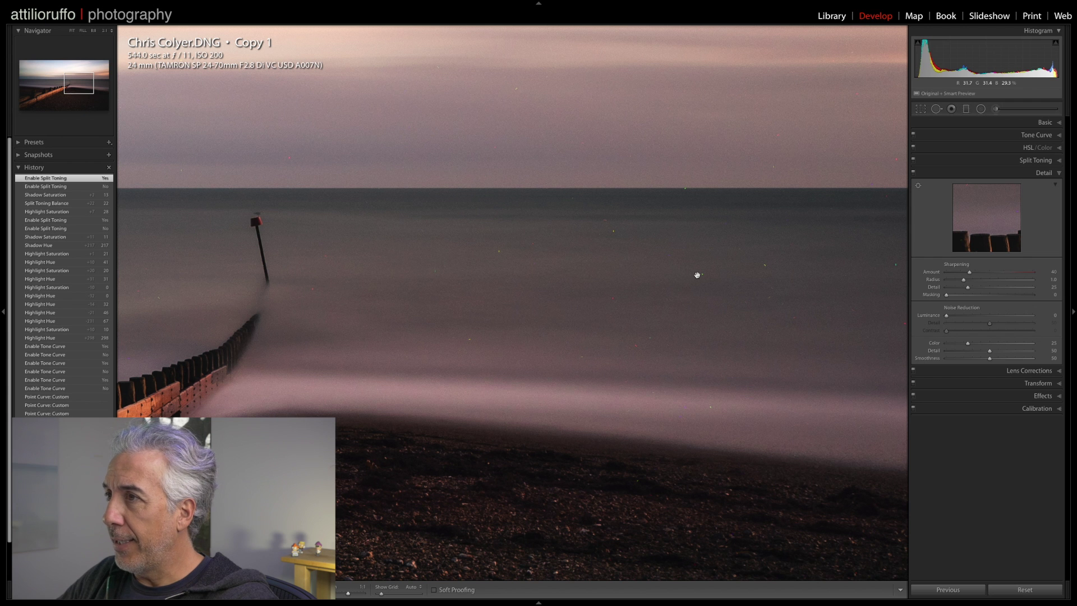
drag(734, 275, 421, 291)
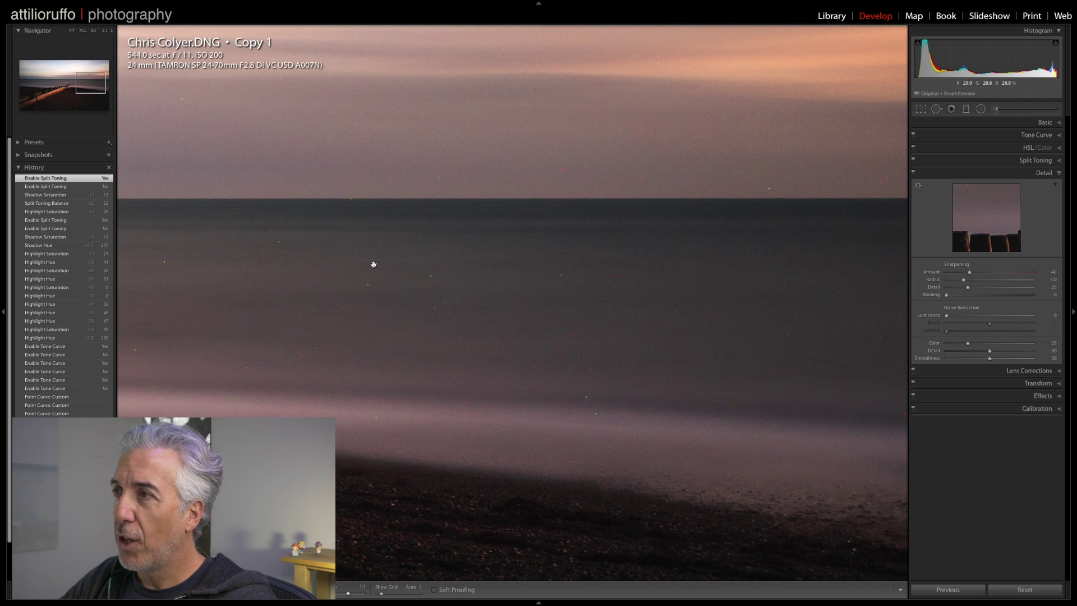
drag(538, 417, 504, 443)
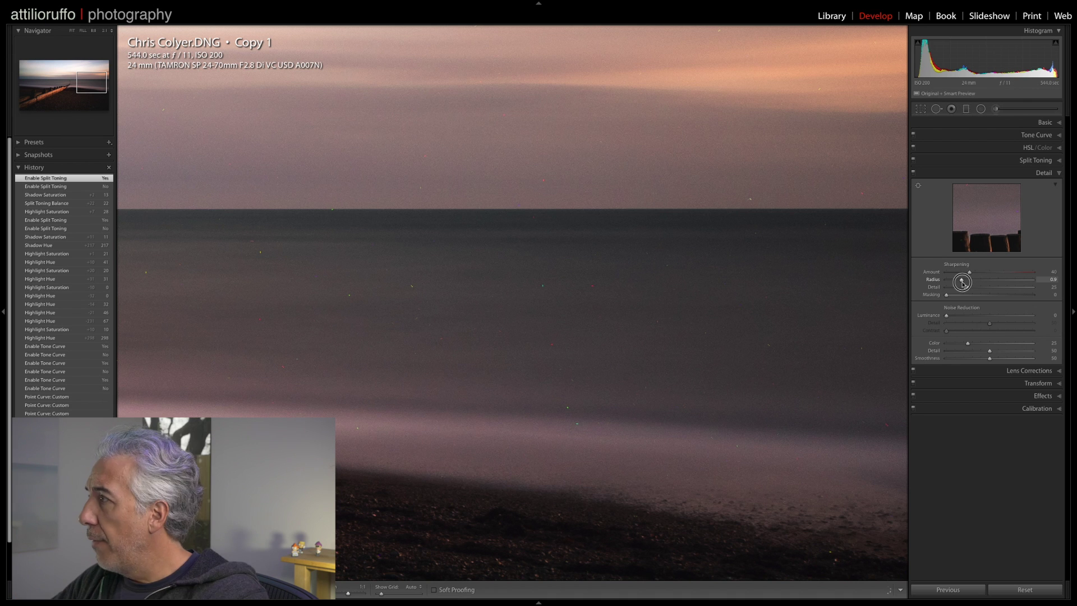
- Set sharpening to Amount 12, Radius 0.5 and Detail 98, checking the sky up close
drag(963, 279, 963, 279)
drag(969, 272, 953, 275)
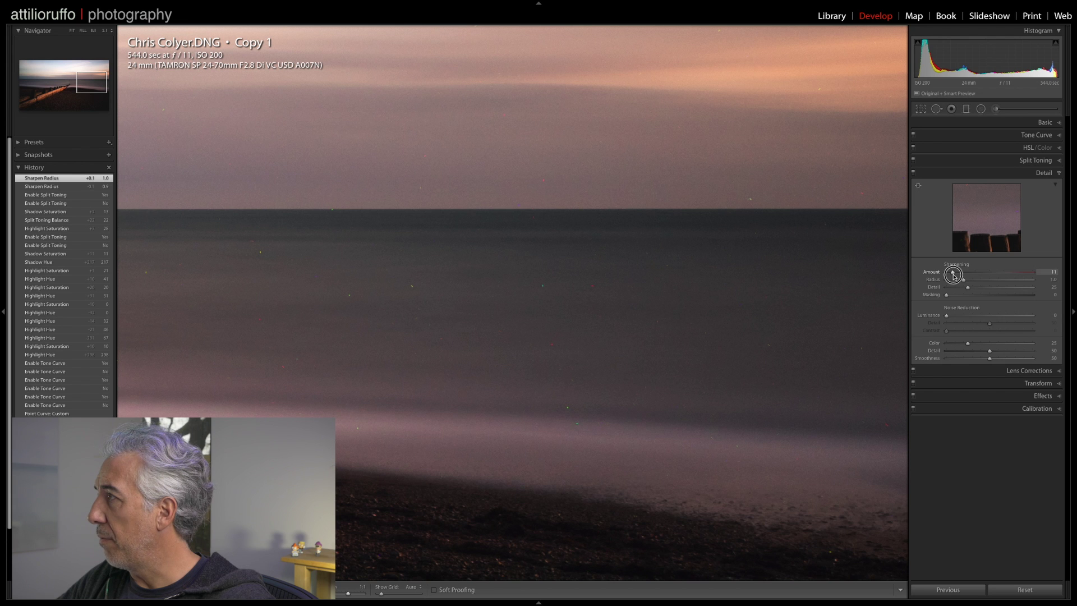
mouse_move(953, 276)
mouse_down()
mouse_move(961, 280)
mouse_move(947, 282)
mouse_up()
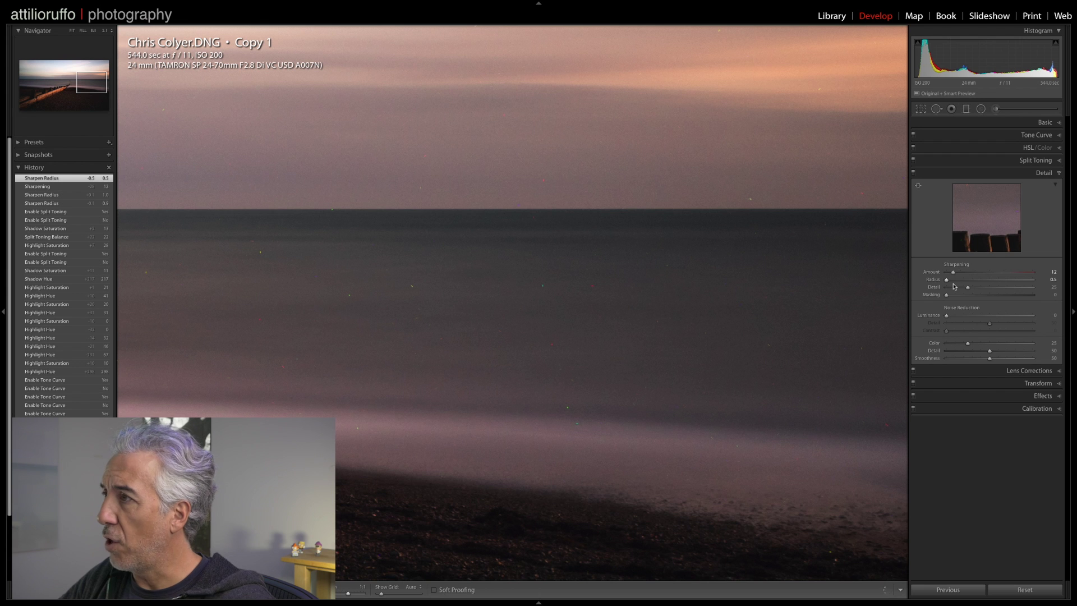
drag(968, 287, 1032, 291)
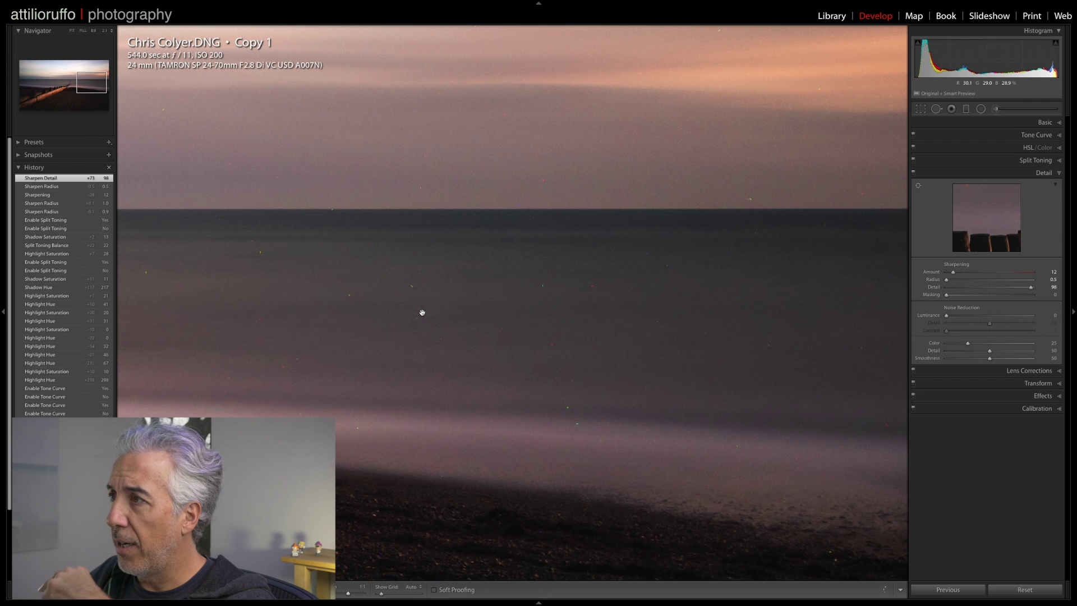
mouse_move(495, 384)
mouse_down()
mouse_move(533, 288)
mouse_move(513, 374)
mouse_up()
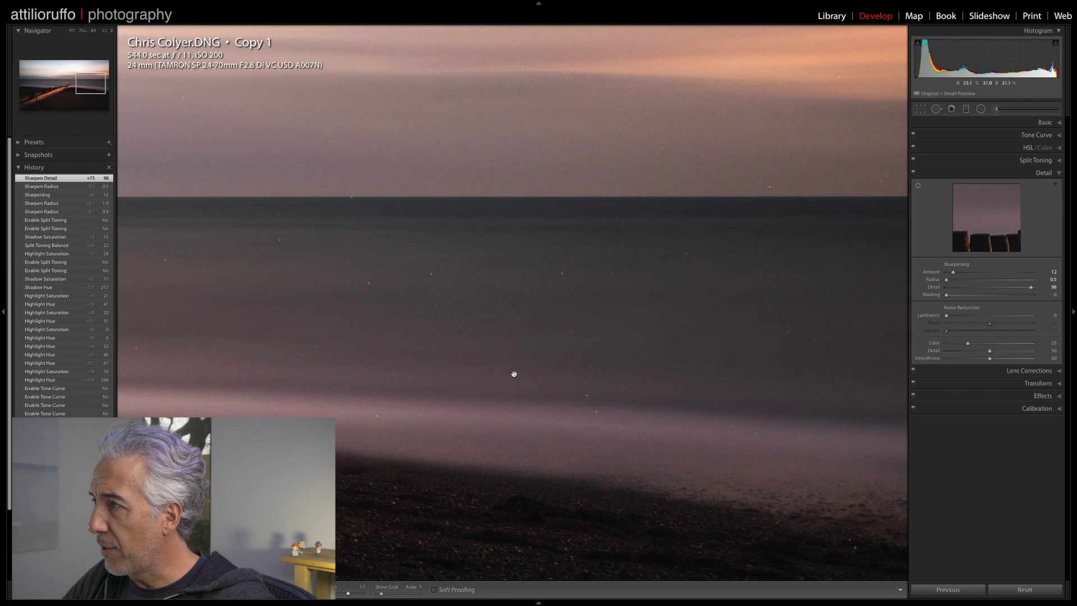
click(992, 295)
- Alt-preview the mask and set sharpening Masking to 85, then raise Amount to 25
click(947, 295)
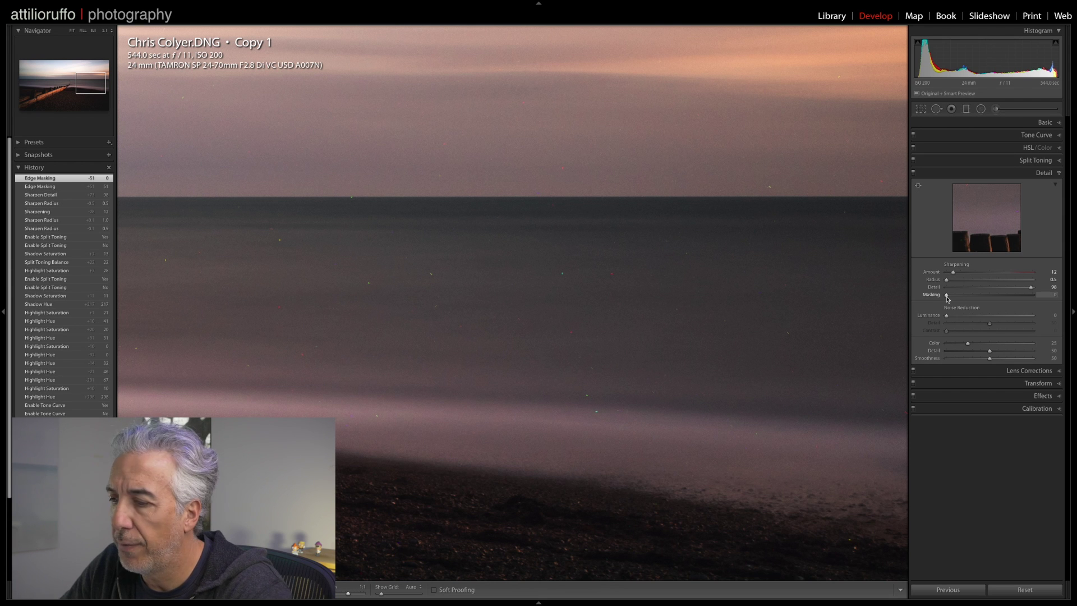
key(z)
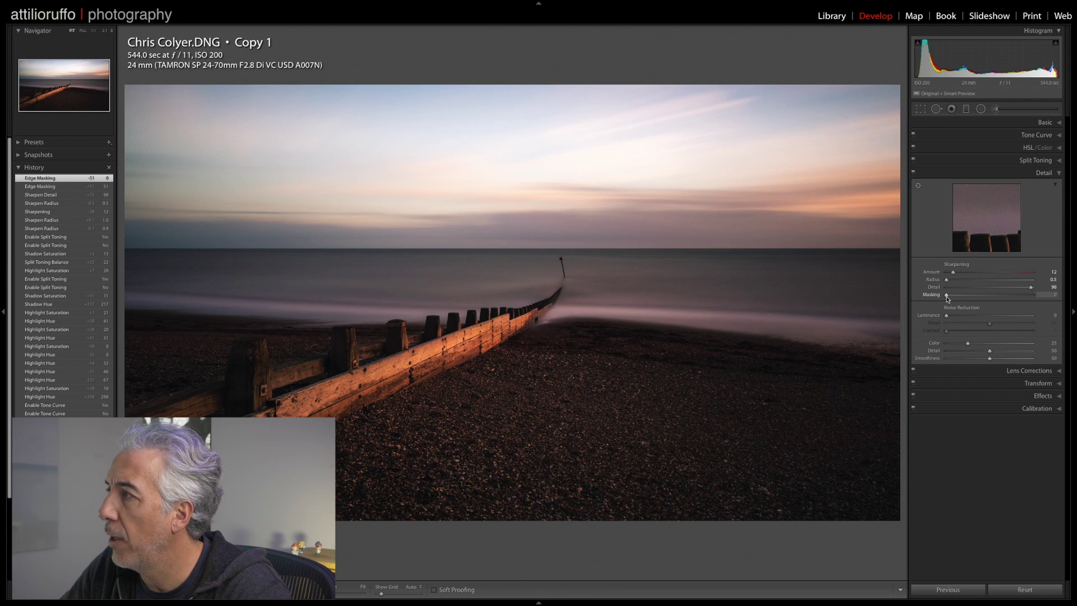
key(alt)
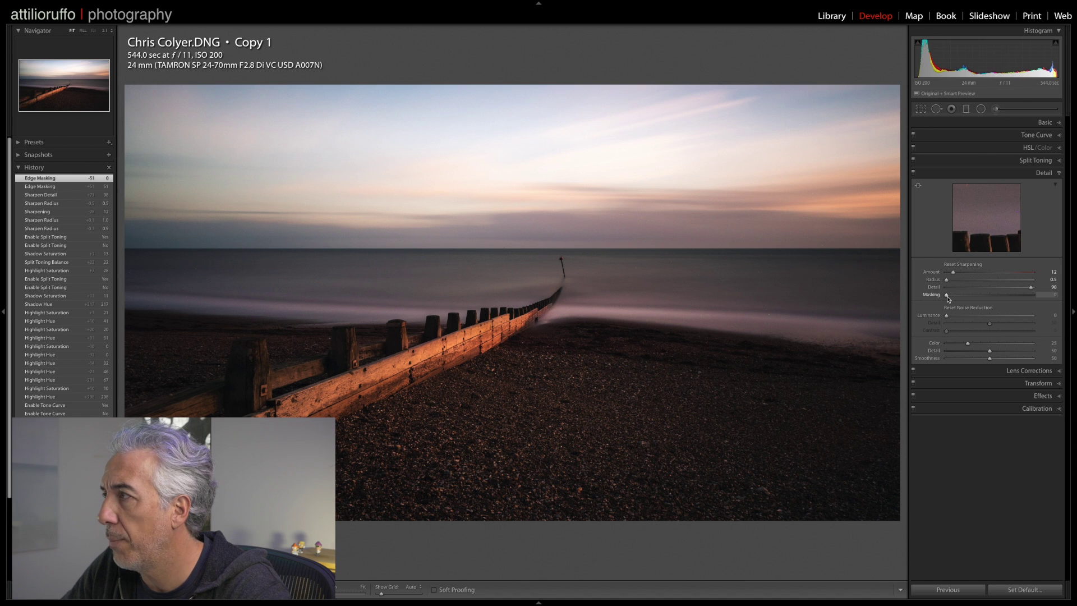
drag(947, 298, 988, 302)
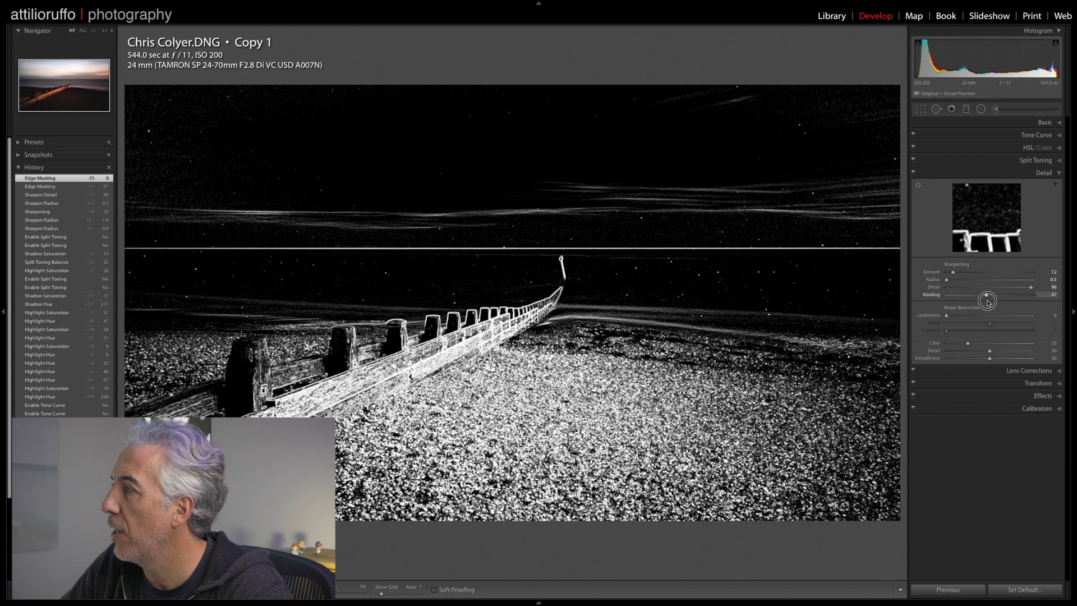
drag(988, 301, 1037, 303)
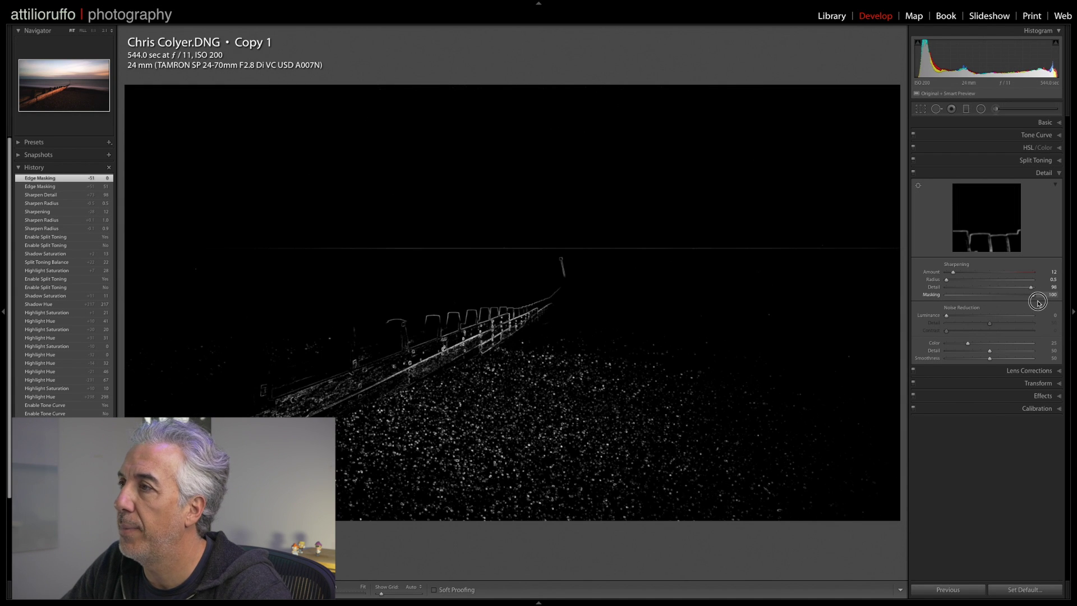
drag(1038, 303, 1020, 302)
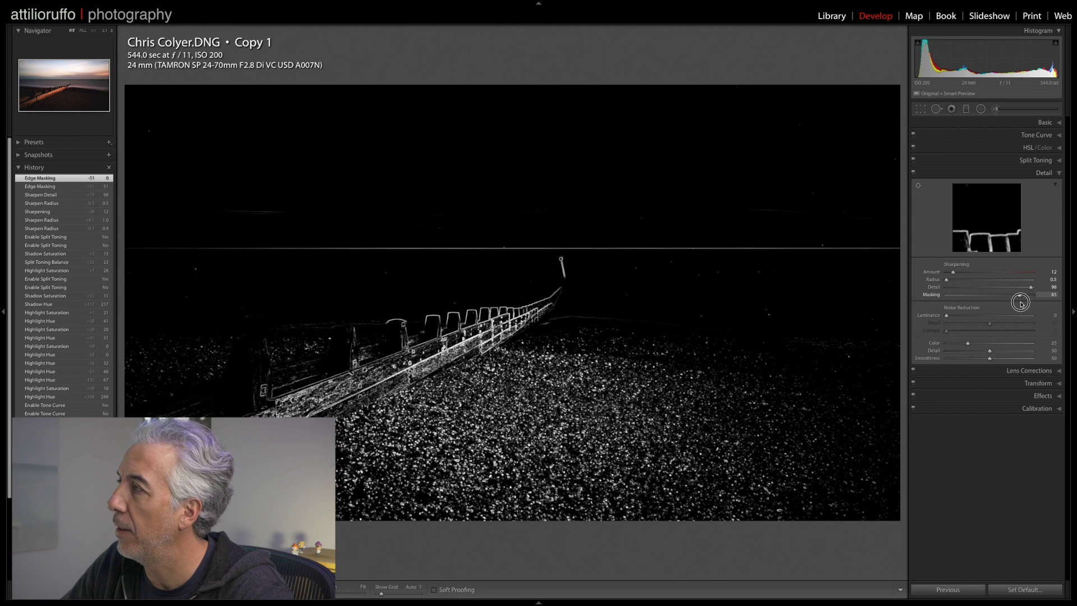
drag(1021, 303, 1021, 303)
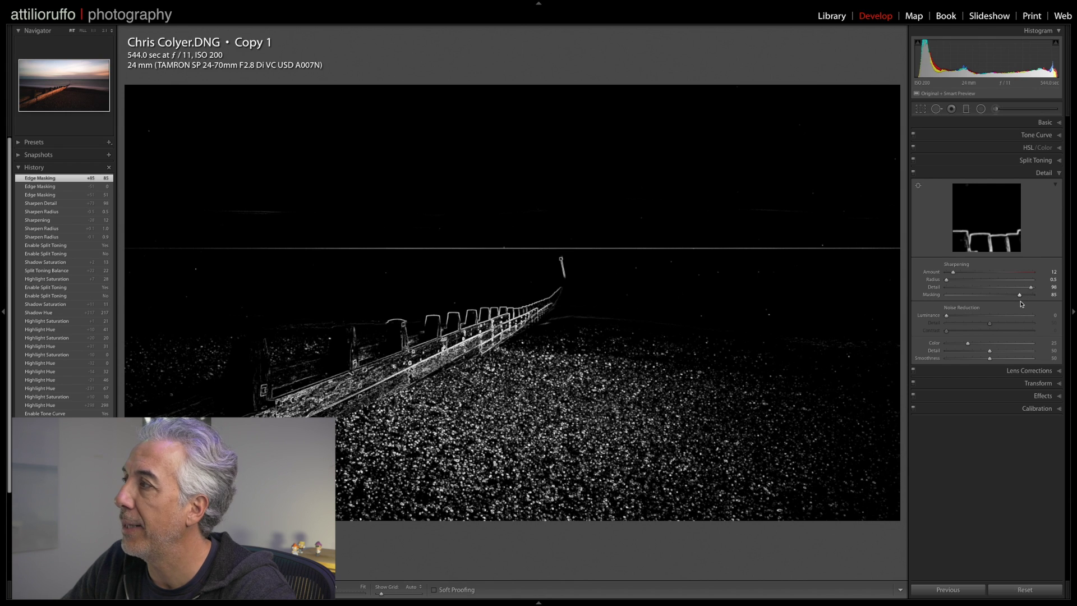
drag(953, 271, 961, 271)
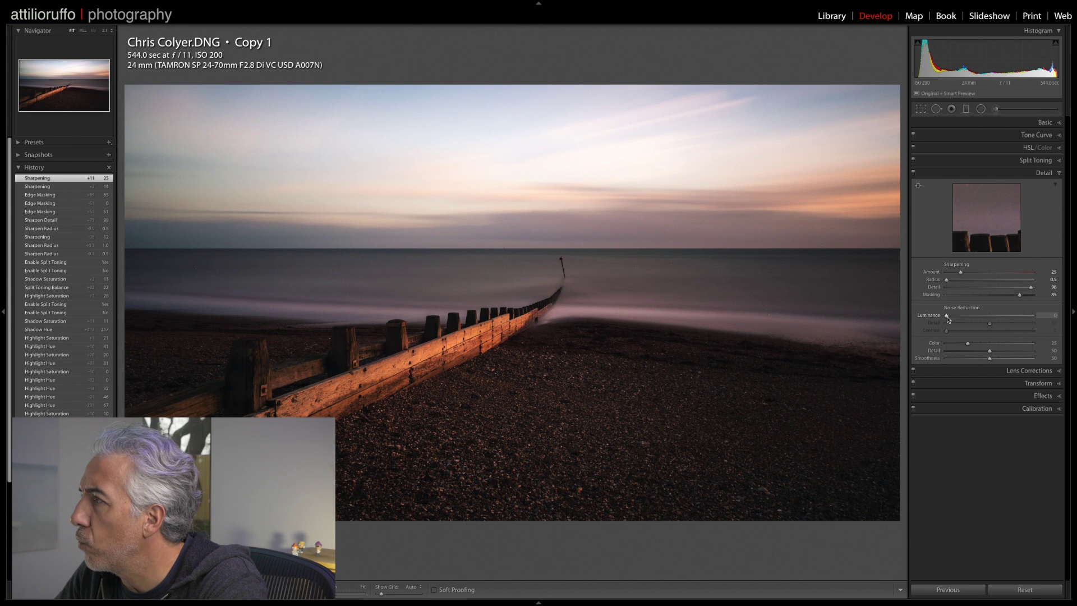
click(688, 274)
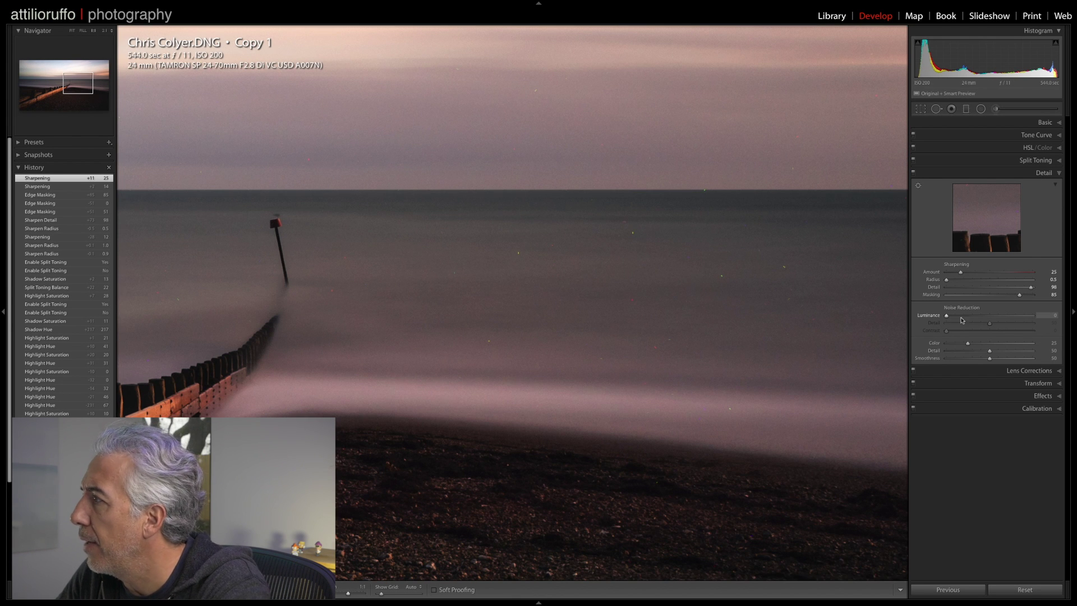
- Set noise reduction Luminance to 7 and Color to 100, comparing against Color 0
drag(946, 316, 954, 317)
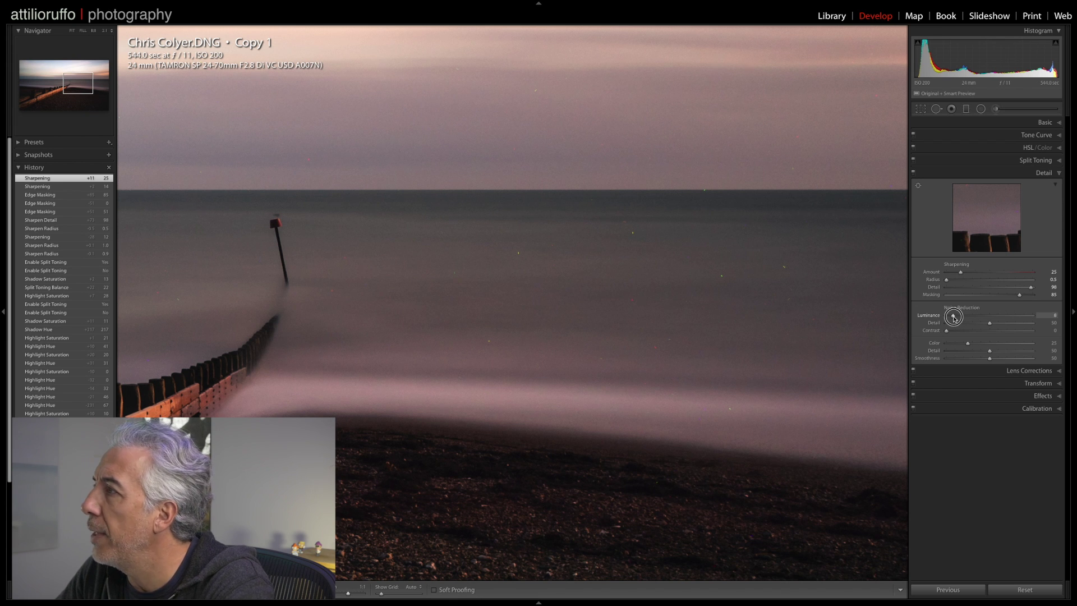
drag(954, 317, 952, 318)
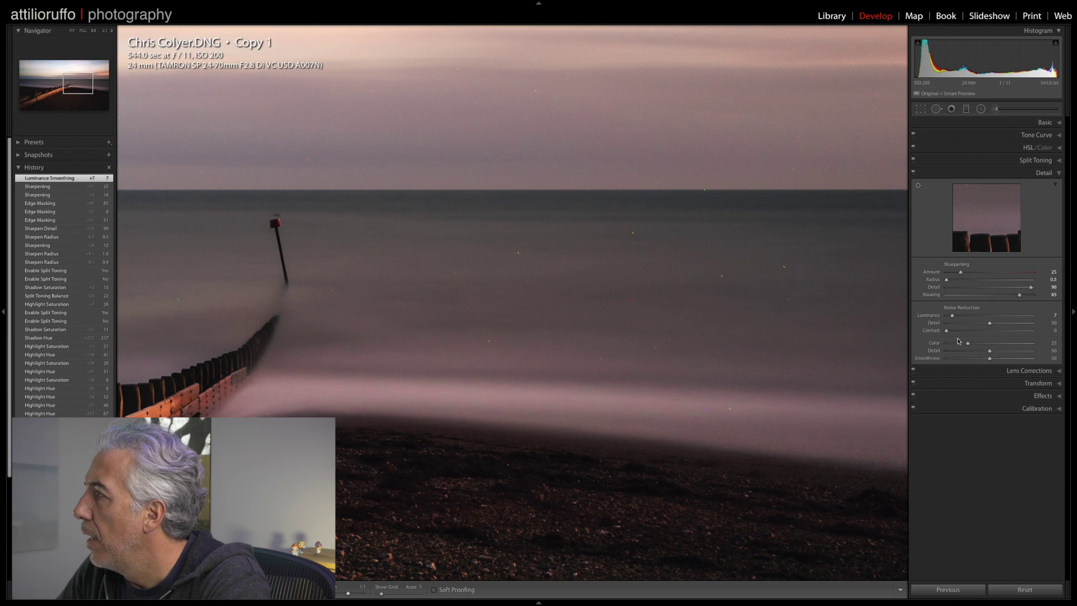
drag(968, 343, 1035, 346)
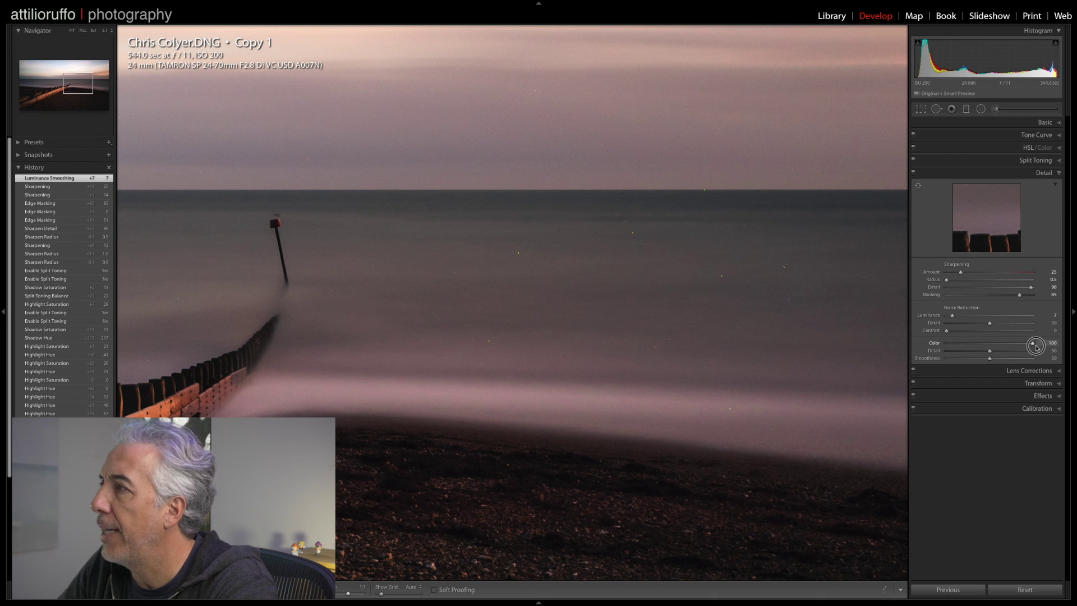
drag(1035, 346, 1035, 347)
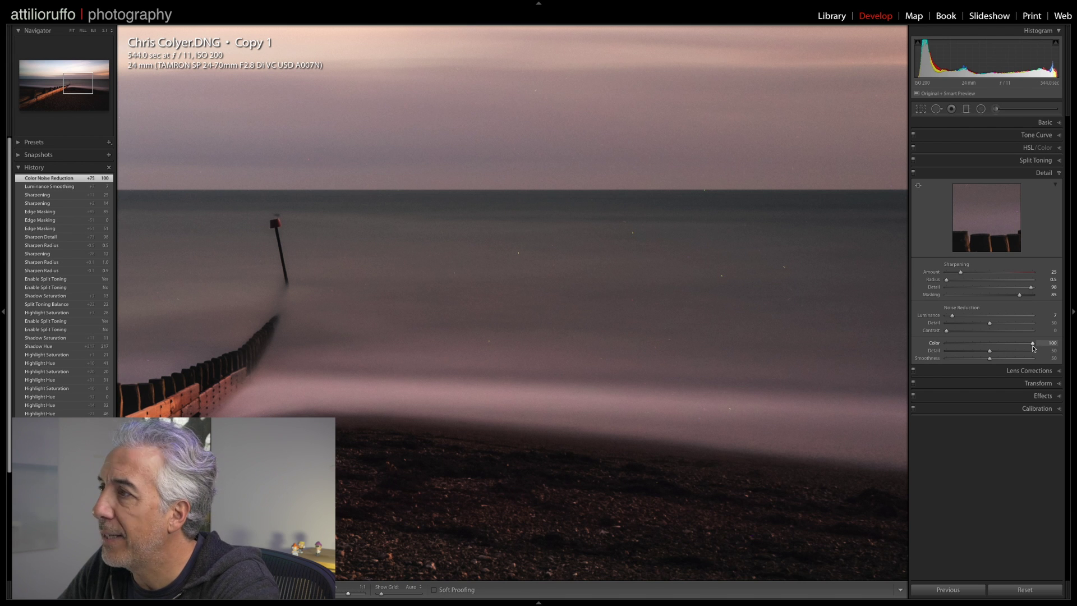
drag(1033, 345, 946, 353)
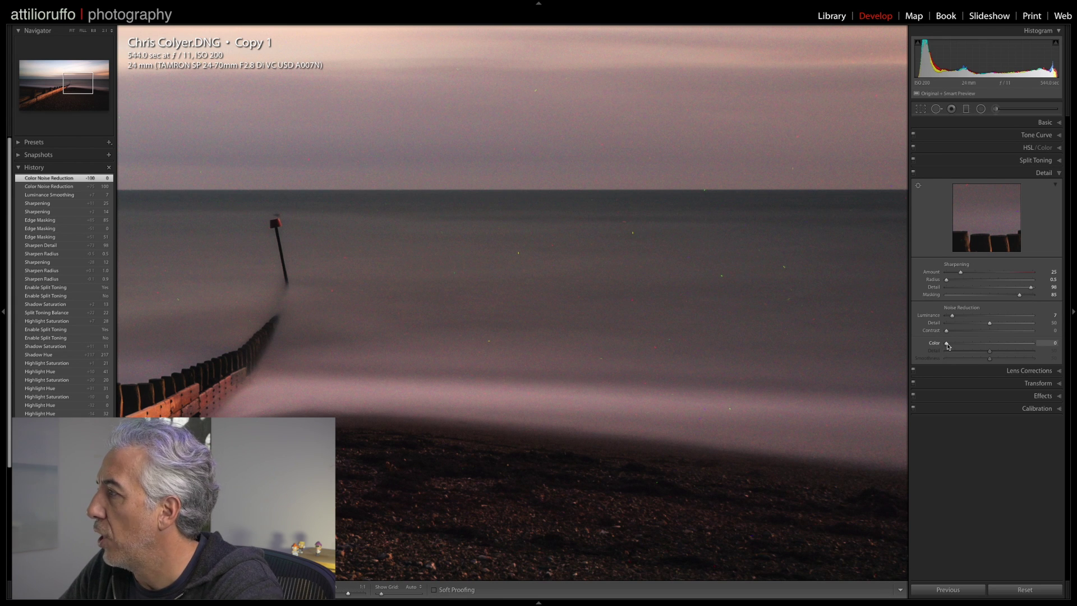
drag(947, 346, 1037, 348)
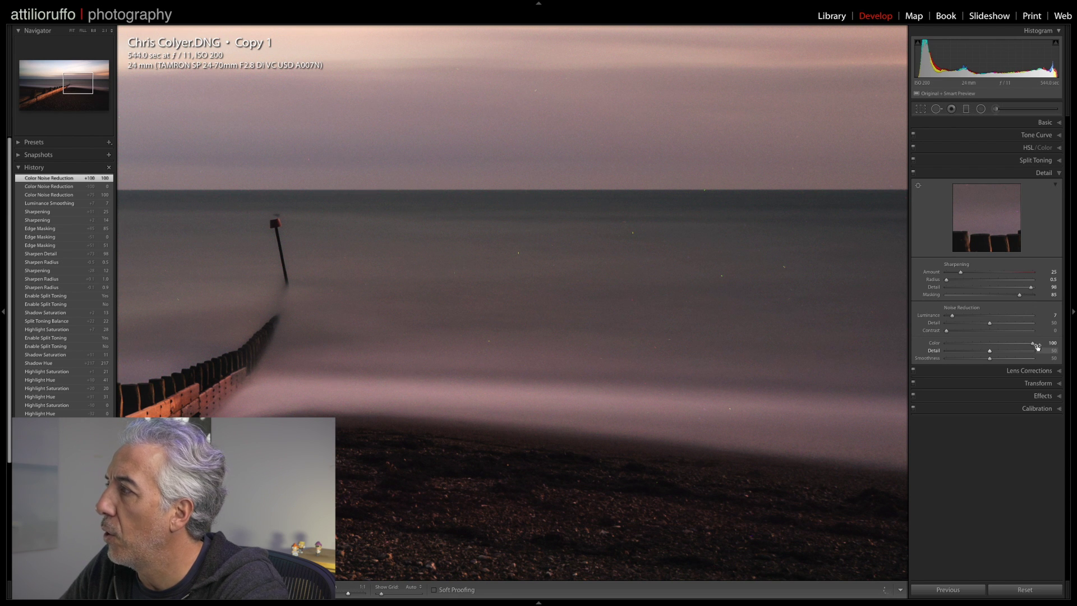
key(z)
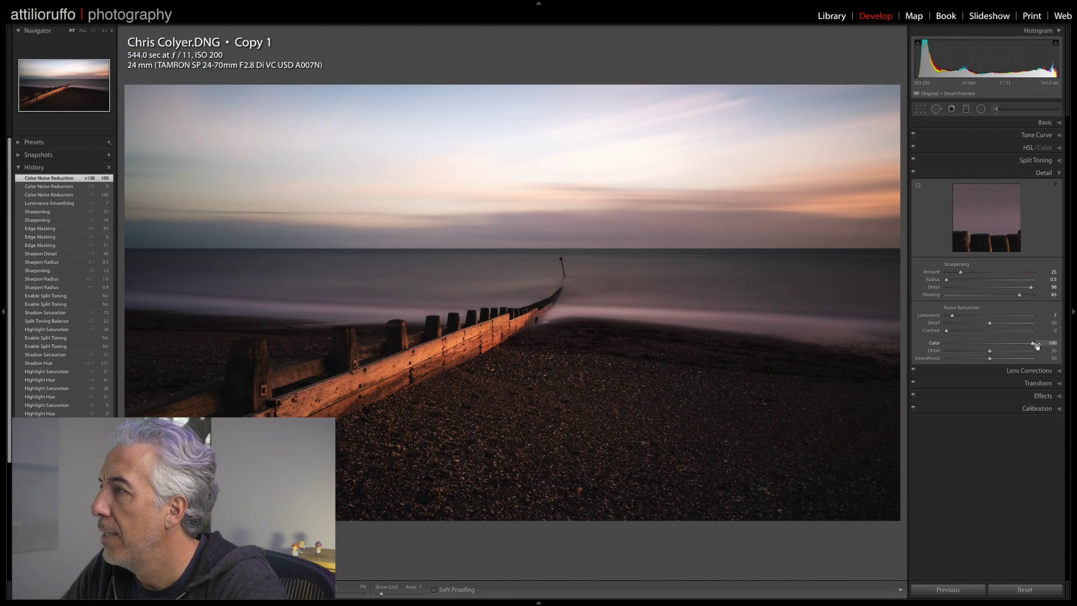
- Inspect the sea at 1:1, then review the Lens Corrections profile settings and collapse the panel
click(706, 286)
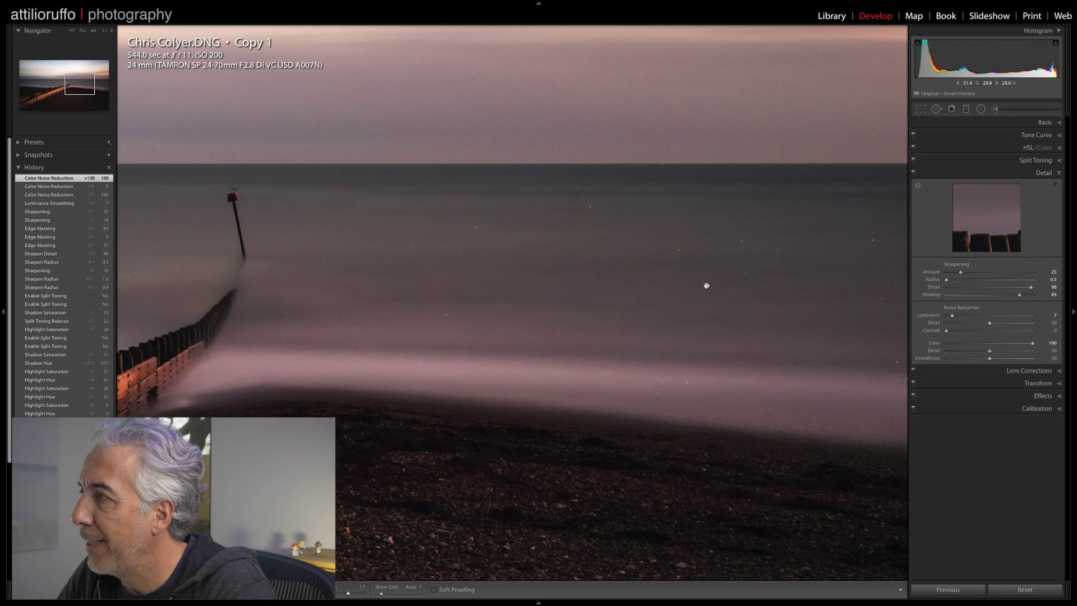
click(633, 294)
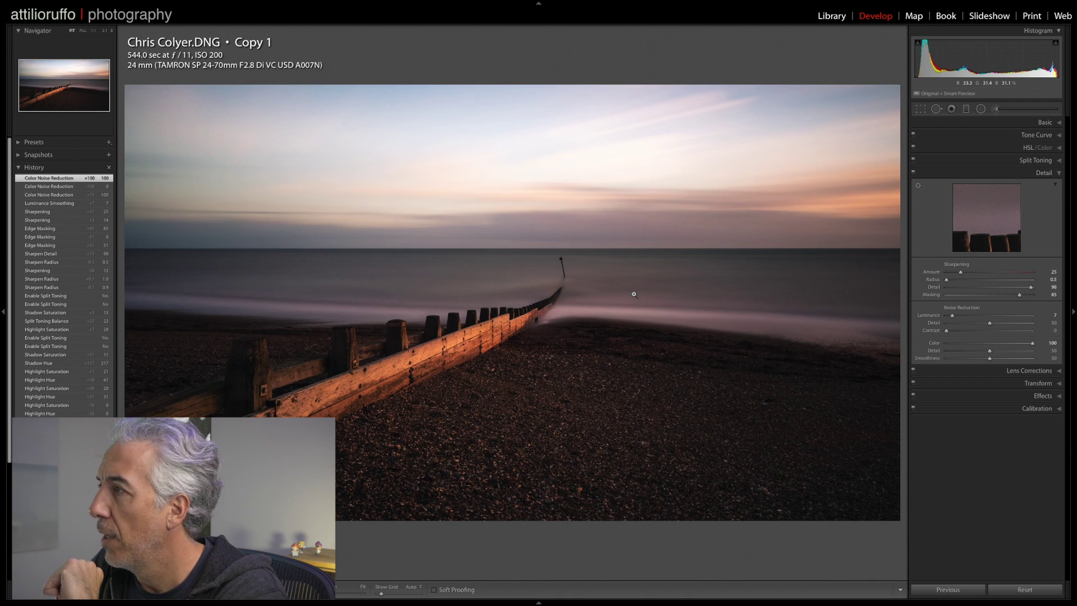
click(1039, 371)
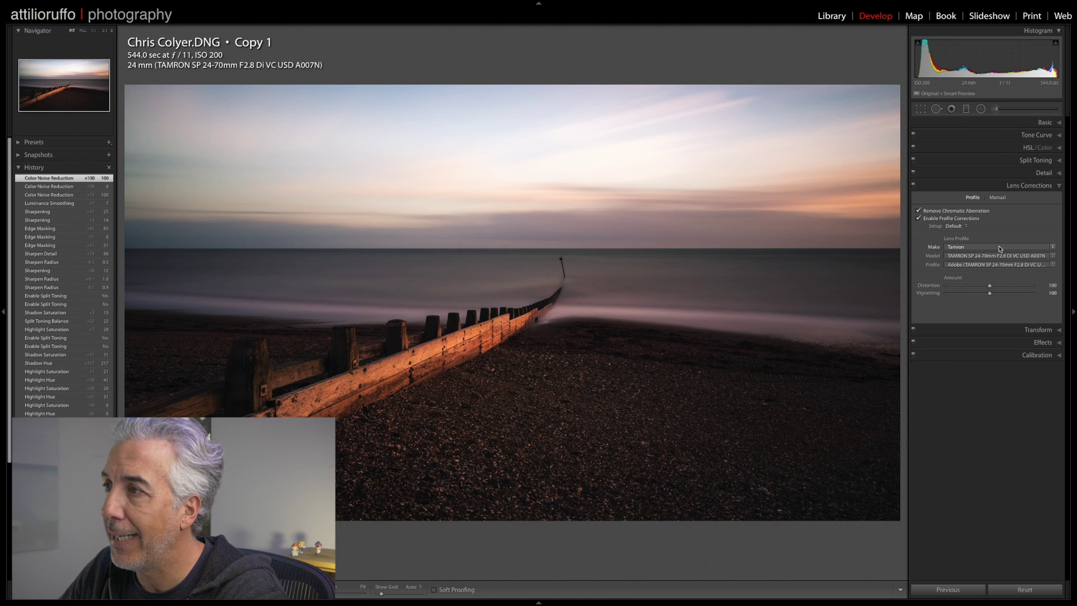
click(1035, 188)
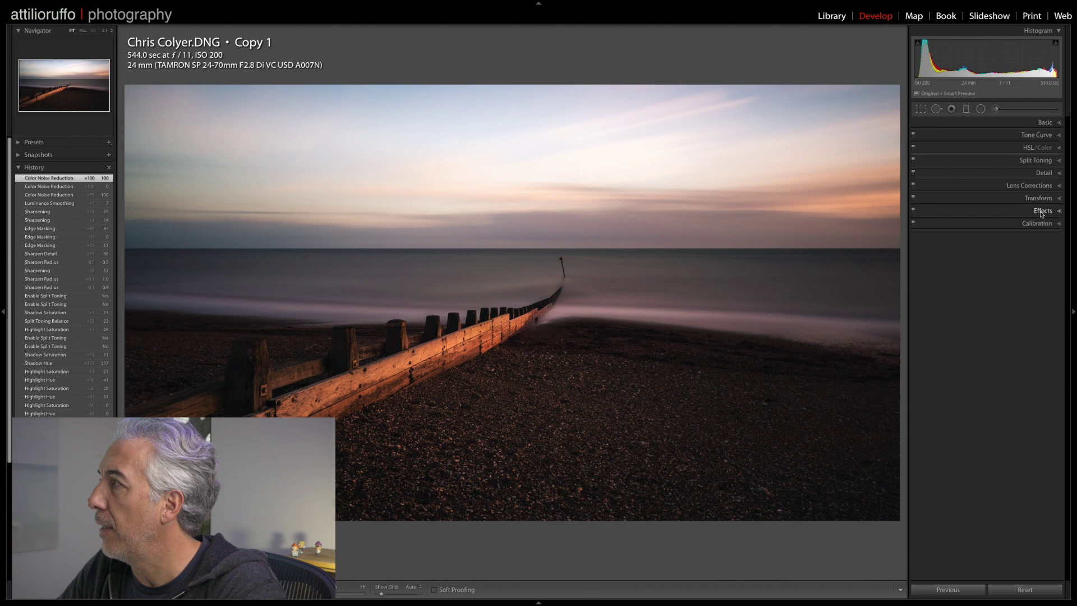
click(1041, 212)
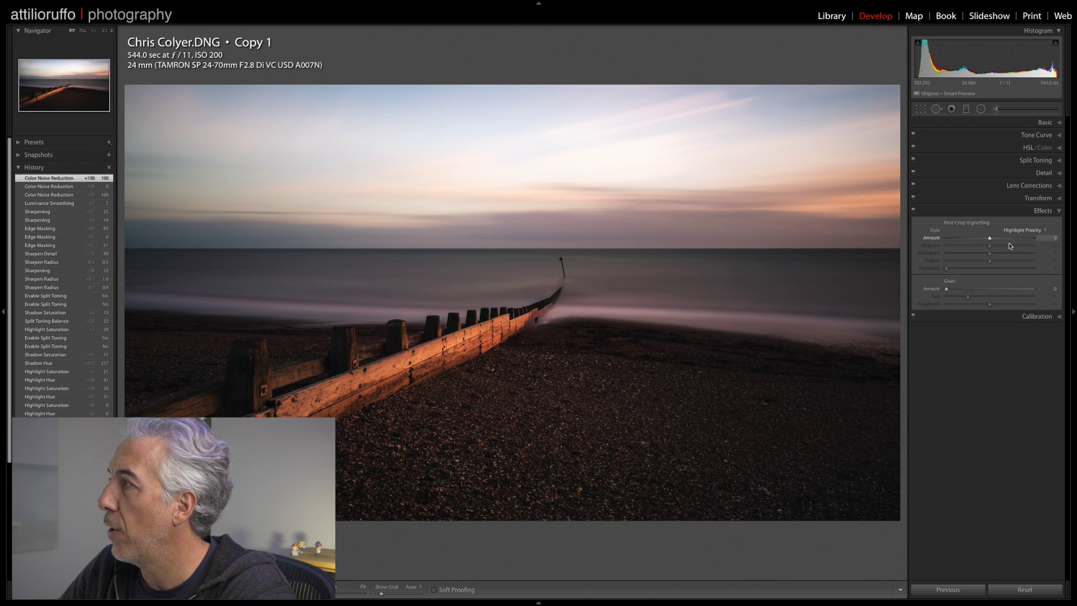
mouse_move(989, 238)
mouse_down()
mouse_move(945, 245)
mouse_move(986, 239)
mouse_up()
click(1000, 252)
click(989, 260)
click(989, 238)
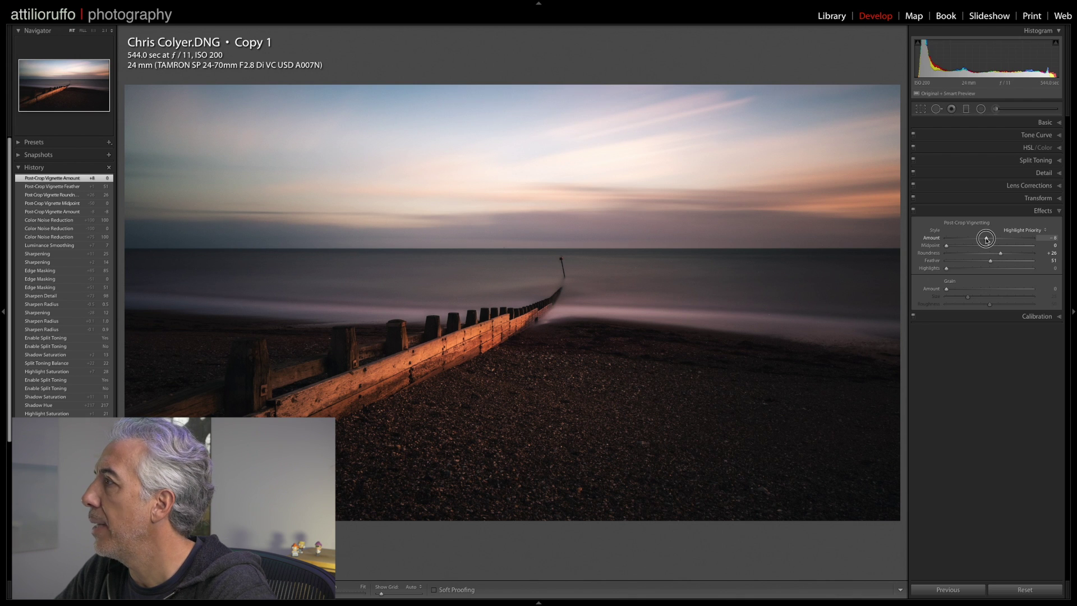
drag(986, 239, 986, 239)
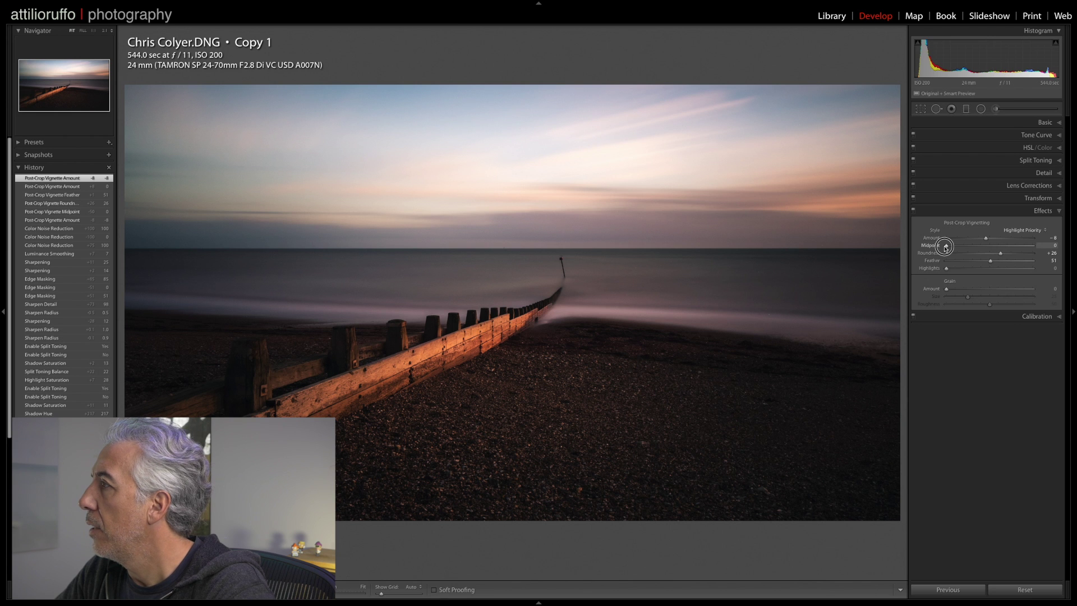
drag(1000, 253, 949, 267)
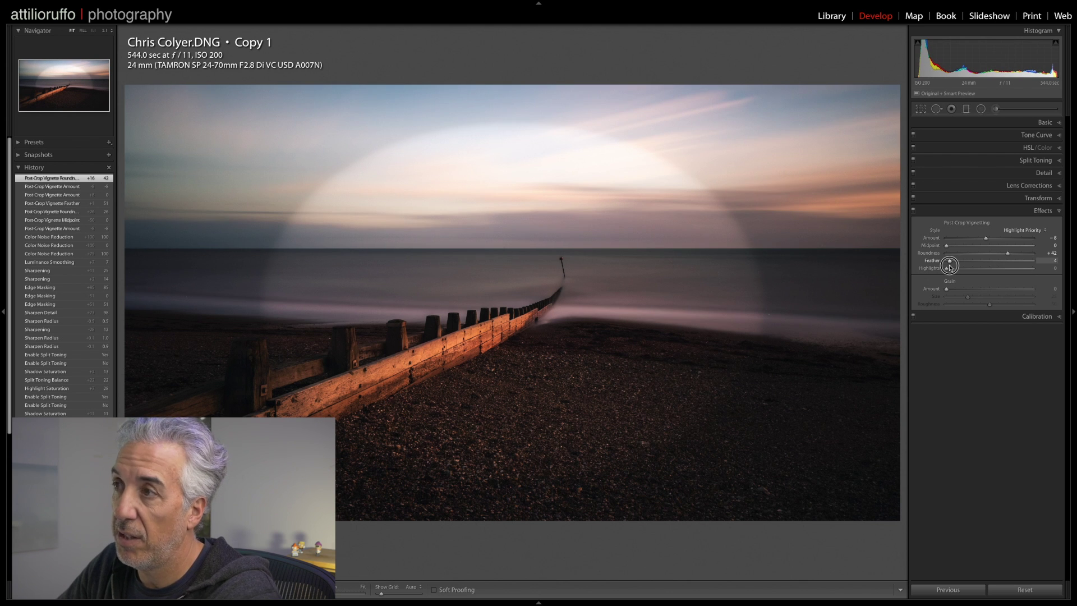
drag(950, 266, 1023, 268)
click(1047, 212)
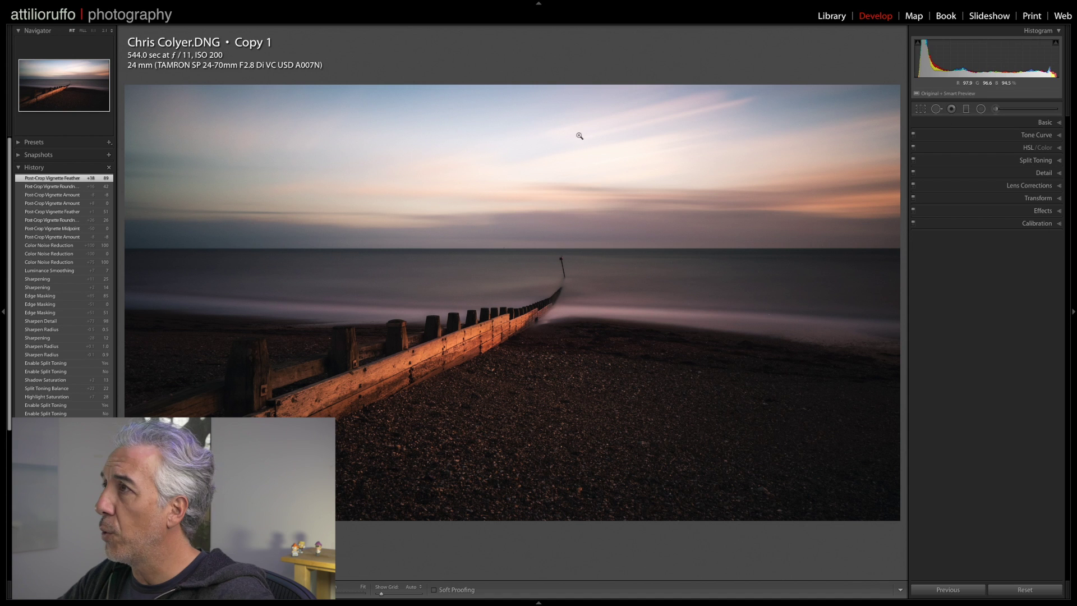
click(966, 110)
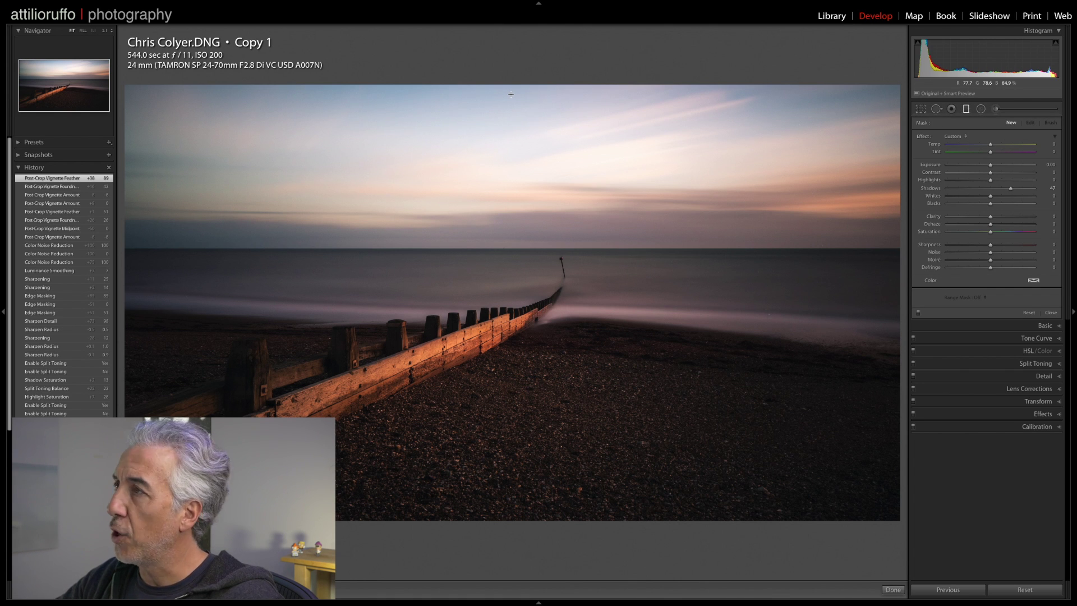
- Drag a graduated filter down over the sky with Highlights −71 and slightly more saturation
drag(510, 94, 523, 399)
mouse_move(990, 179)
mouse_down()
mouse_move(959, 182)
mouse_move(1001, 174)
mouse_up()
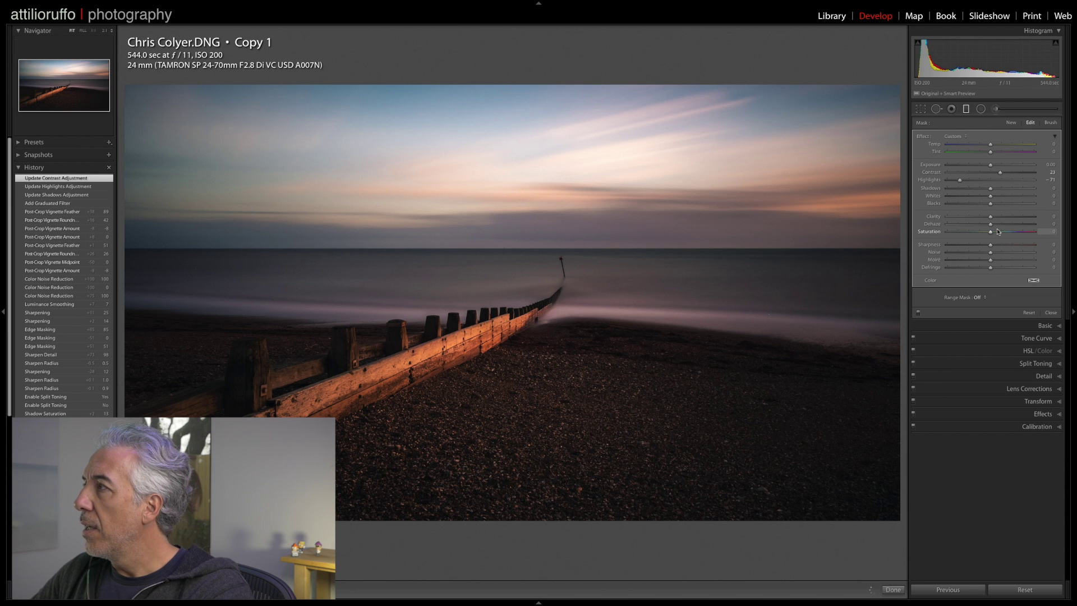
drag(991, 233, 995, 233)
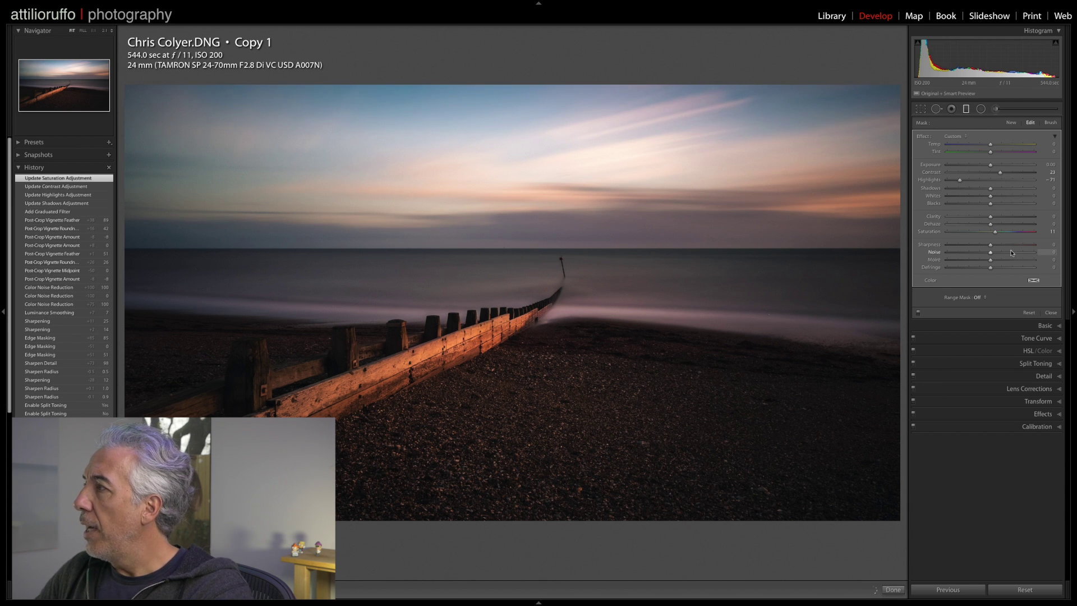
- Tint the sky filter a warm pink (hue 9) and deepen its Blacks to −4
click(1033, 281)
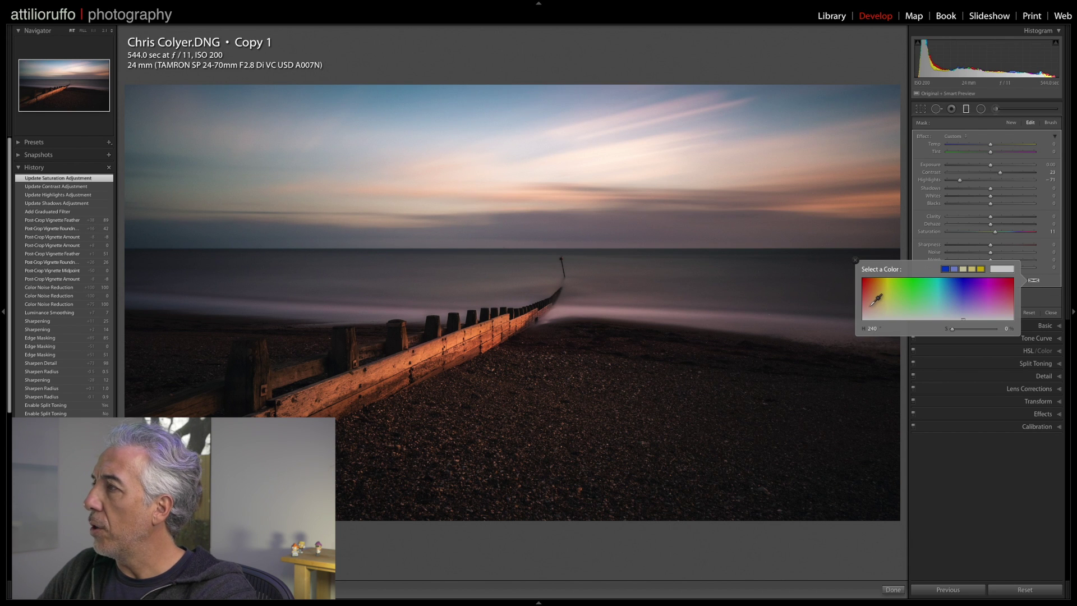
drag(868, 307, 869, 307)
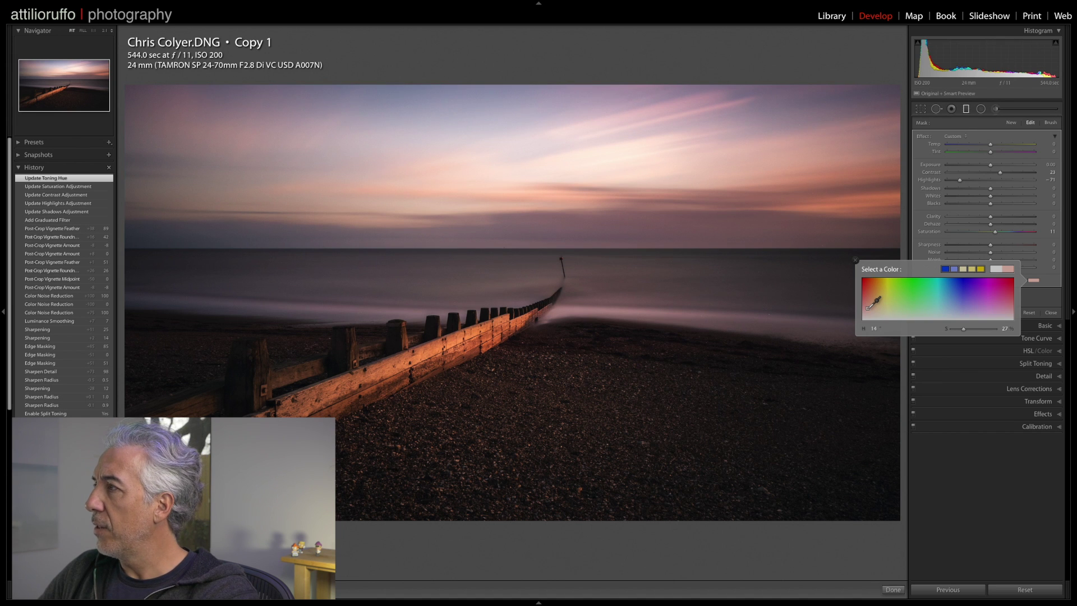
click(868, 307)
drag(869, 307, 867, 308)
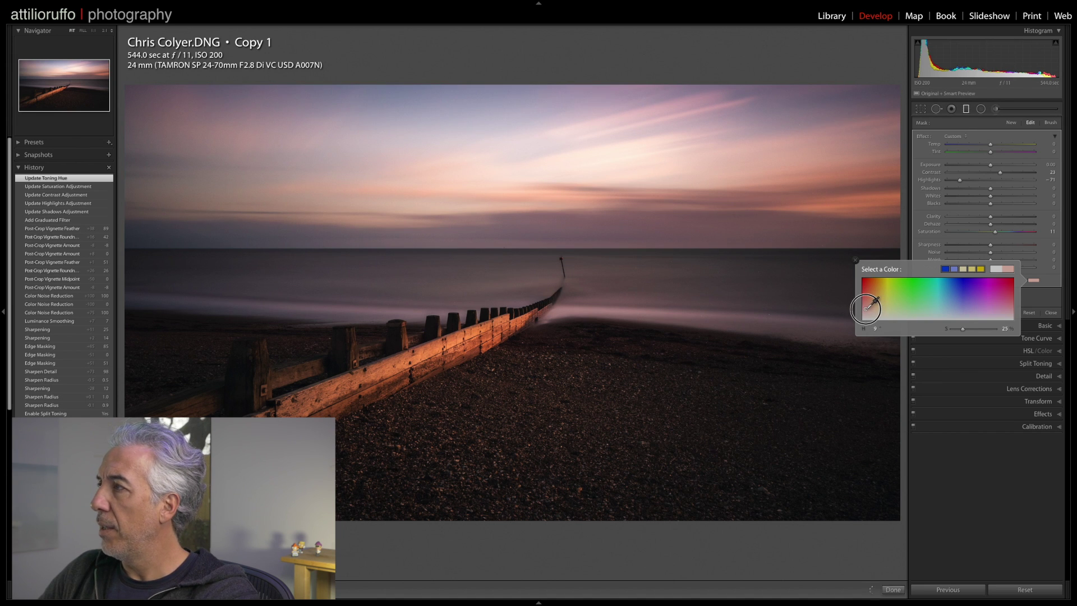
drag(867, 308, 867, 308)
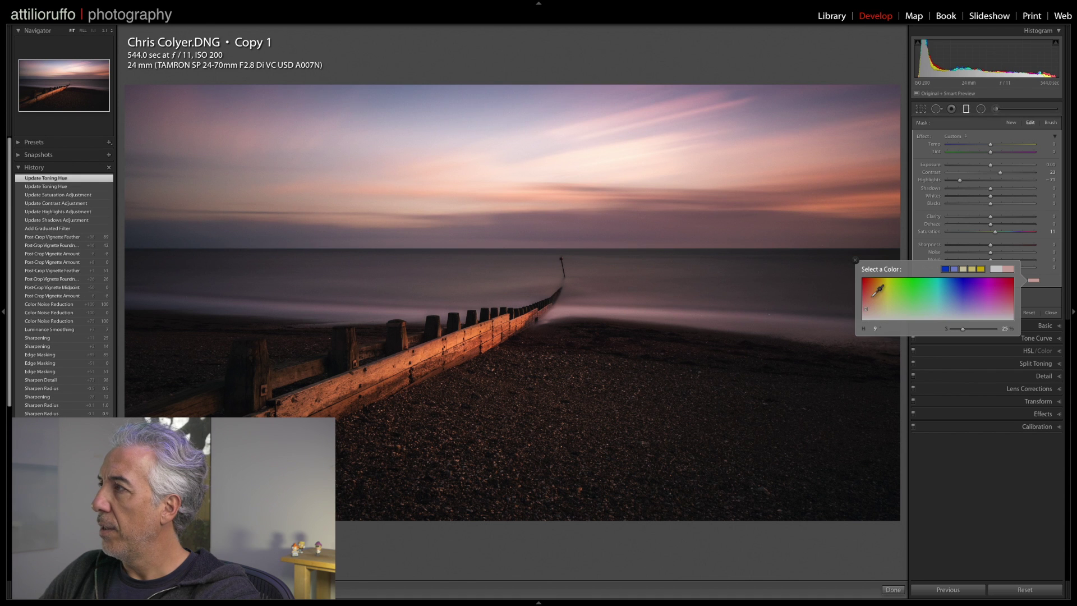
click(856, 261)
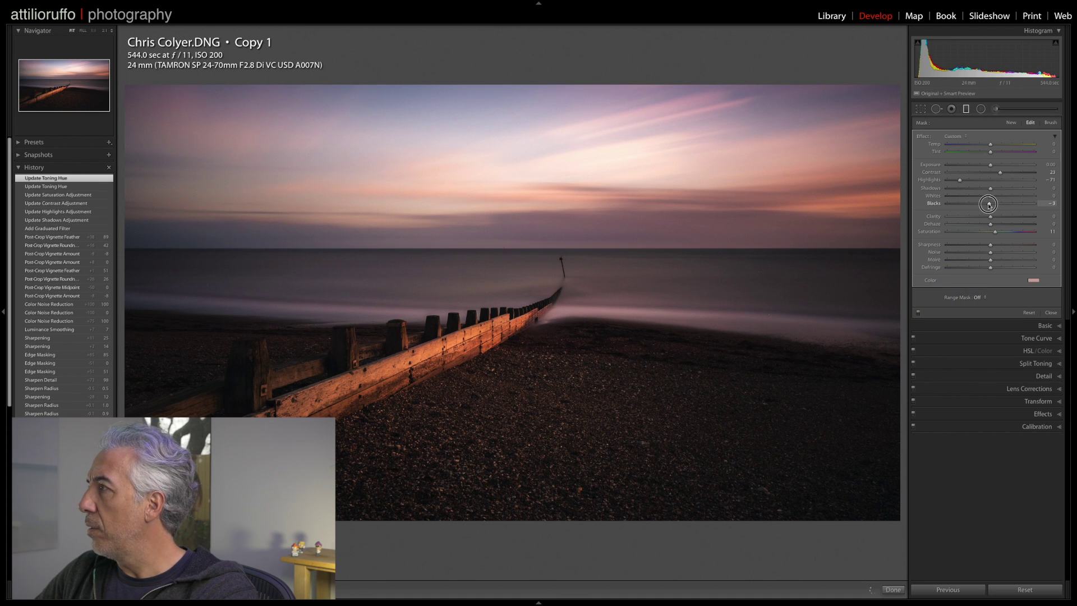
drag(989, 204, 990, 205)
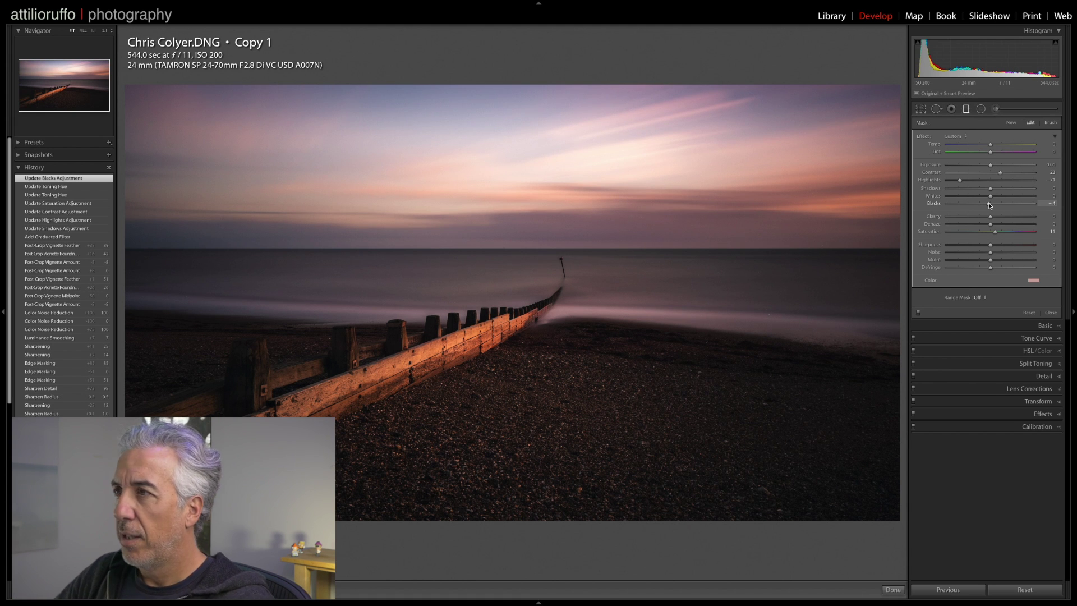
click(1011, 126)
- Reset the new filter and draw a graduated filter up from the beach, tilted along the groyne
double_click(933, 138)
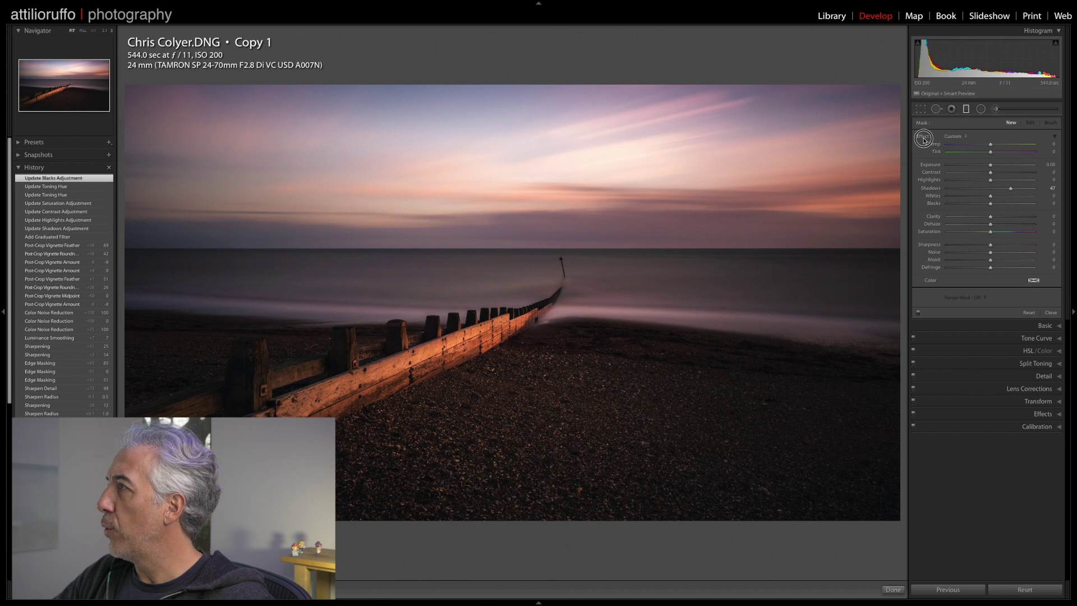
drag(517, 440, 533, 281)
drag(514, 385, 519, 337)
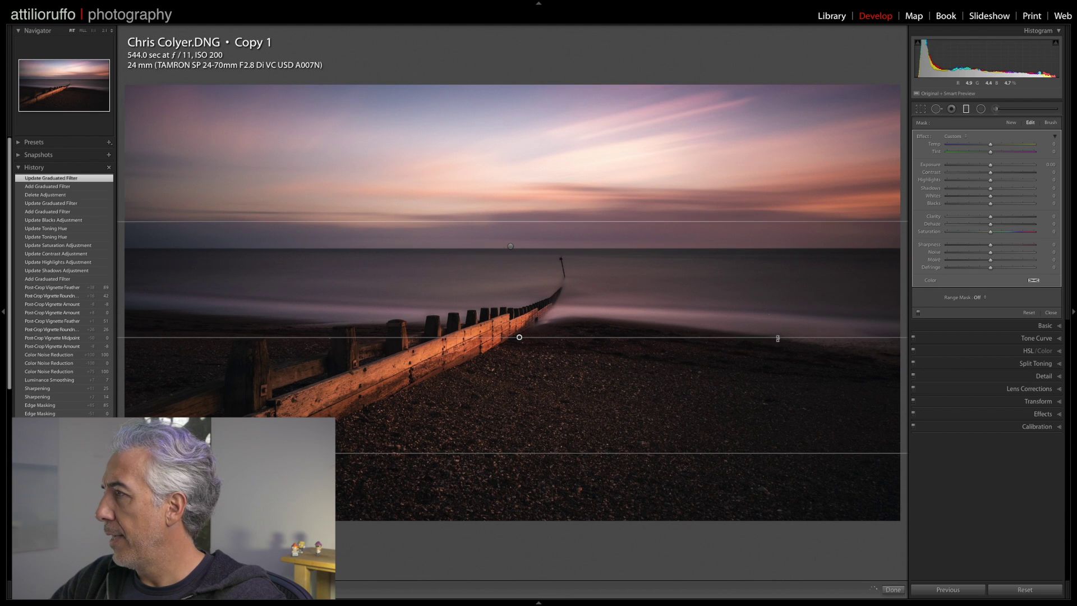
drag(779, 343, 779, 358)
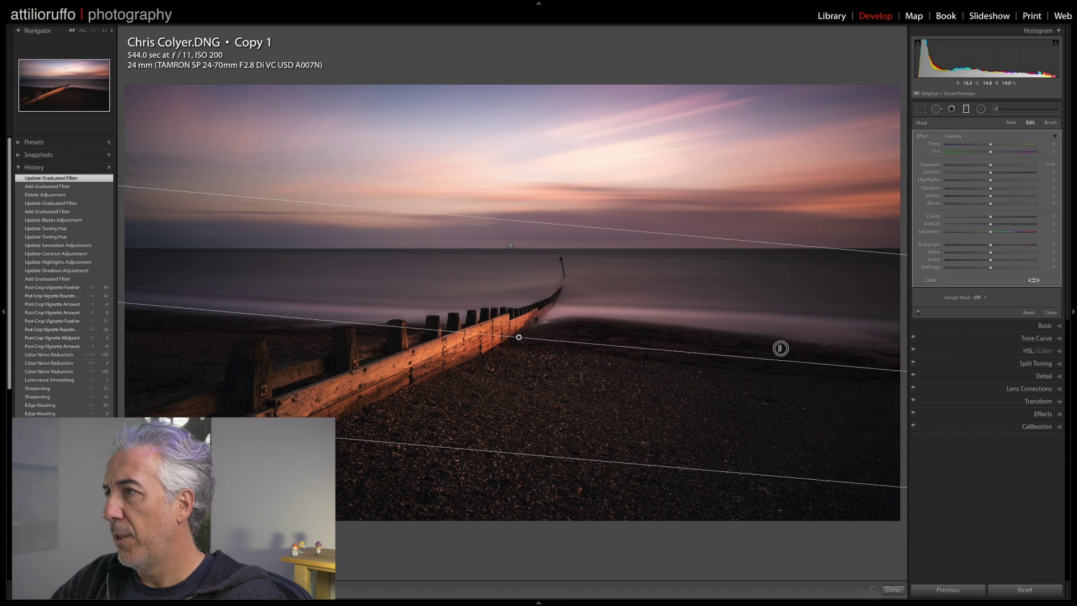
drag(521, 338, 542, 320)
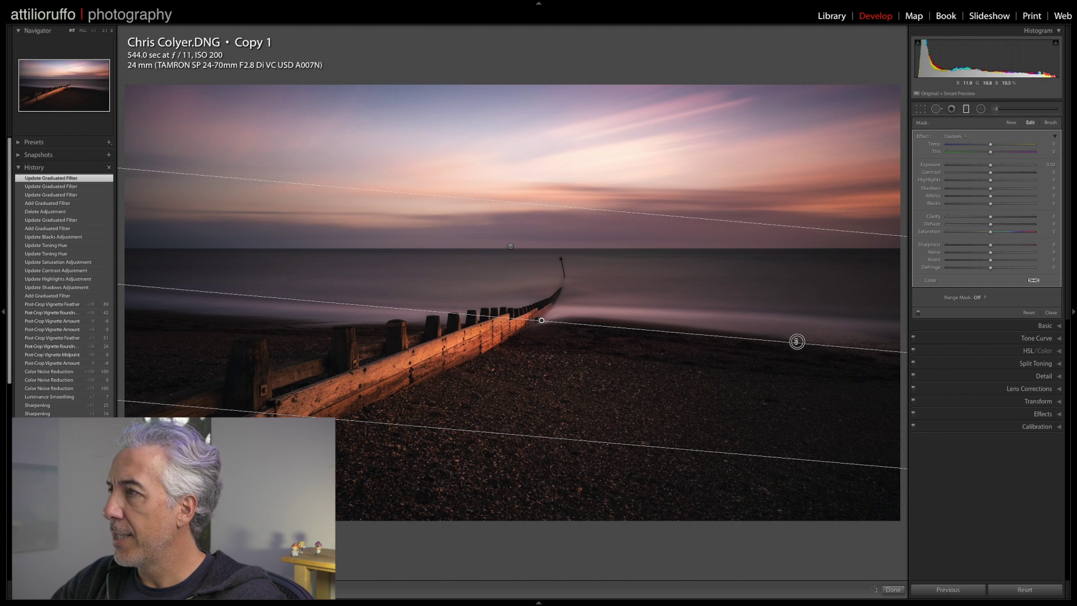
- Lift the beach filter's shadows, tint it a soft warm beige, then switch graduated filters off to compare
drag(992, 191, 997, 231)
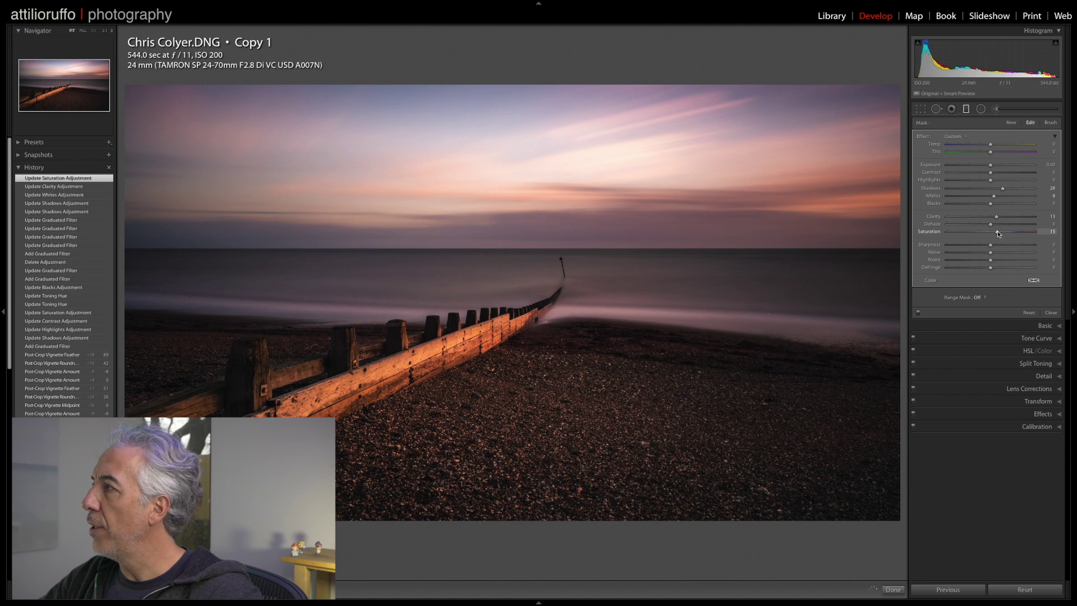
click(1033, 281)
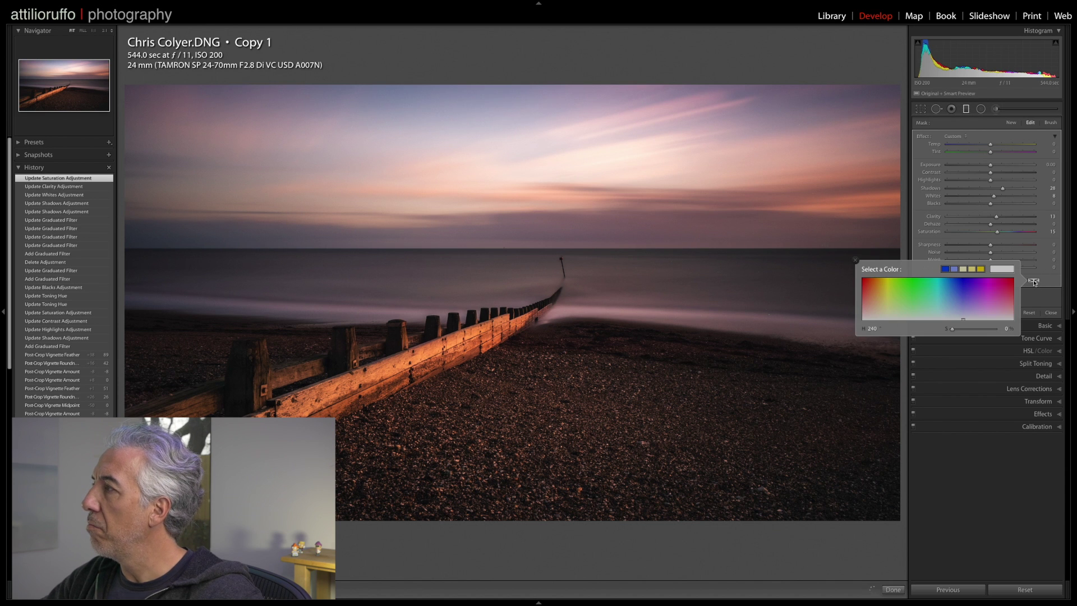
click(881, 299)
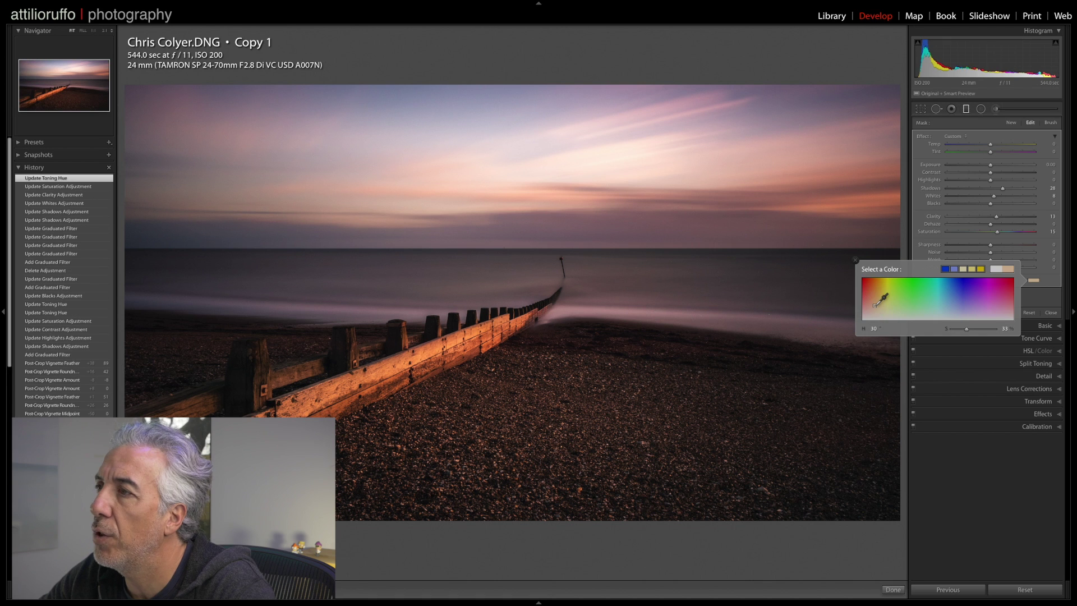
drag(882, 298, 874, 308)
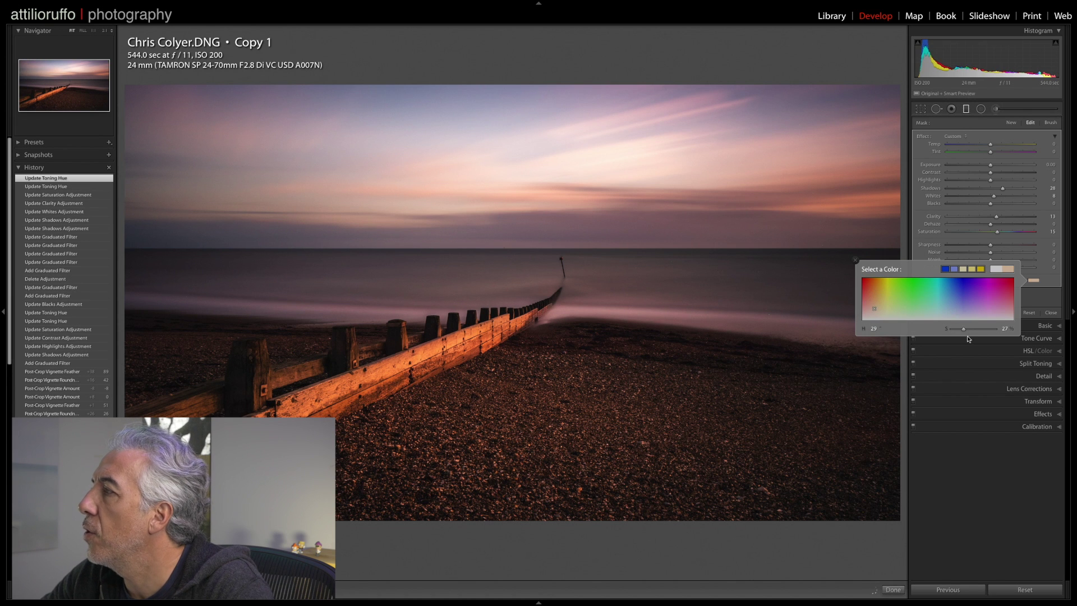
drag(965, 333, 958, 331)
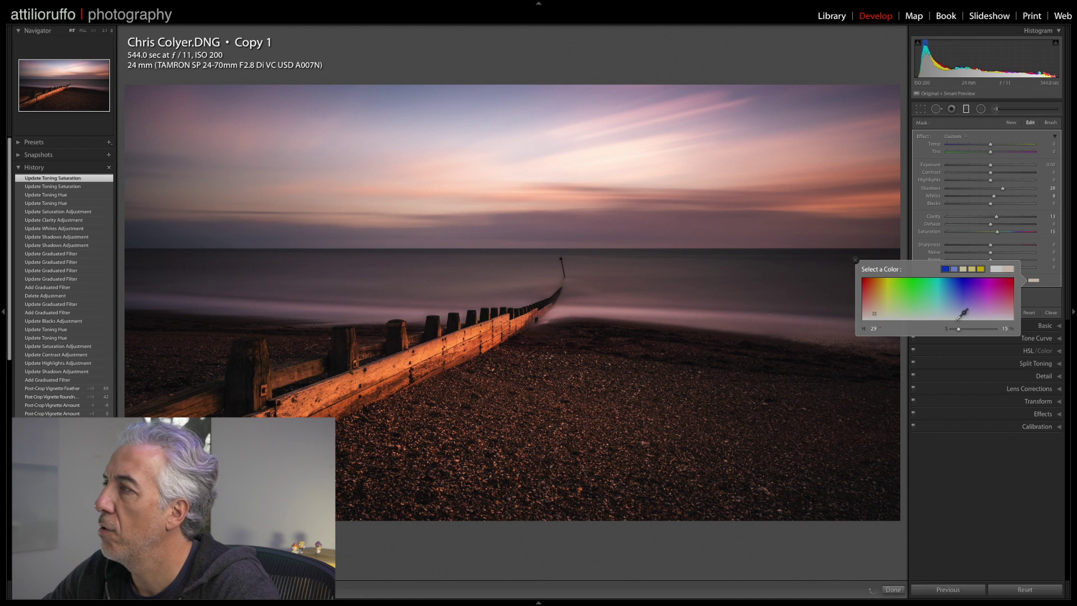
click(855, 260)
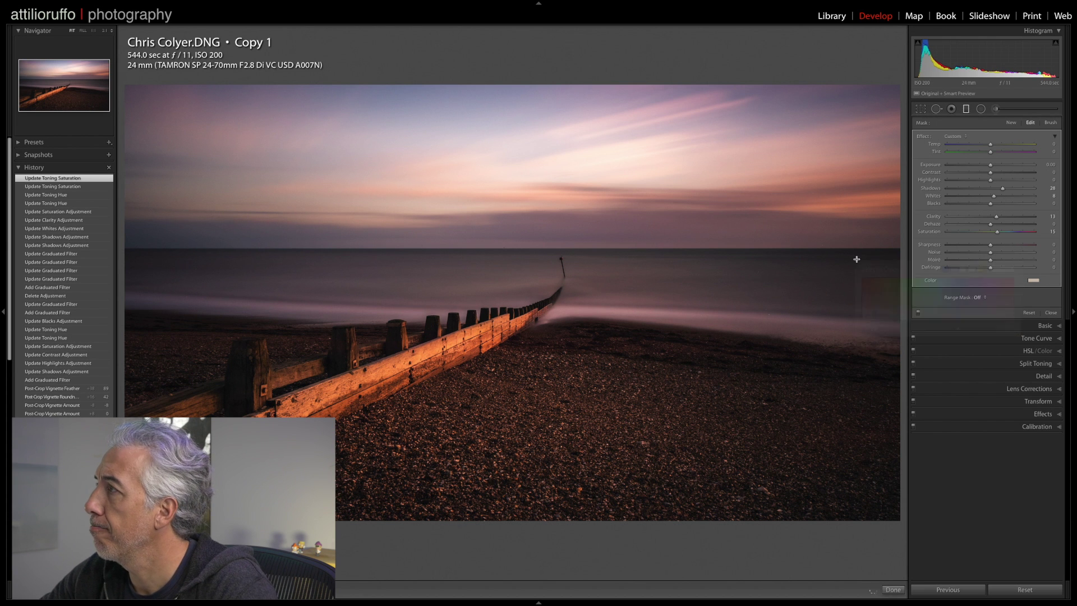
click(919, 313)
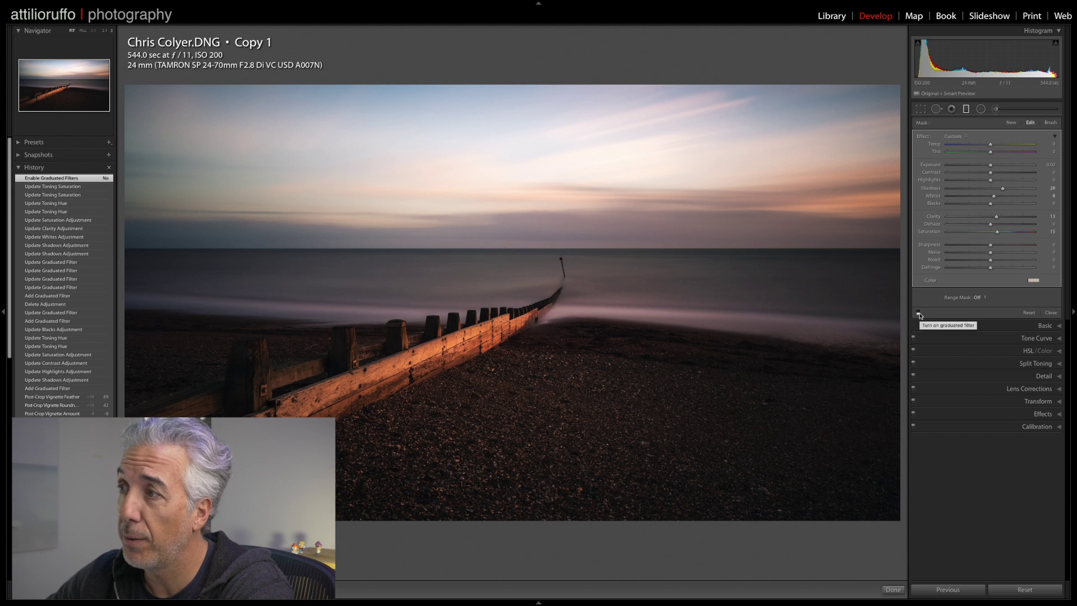
- Re-enable the graduated filters and switch to the Adjustment Brush
click(918, 313)
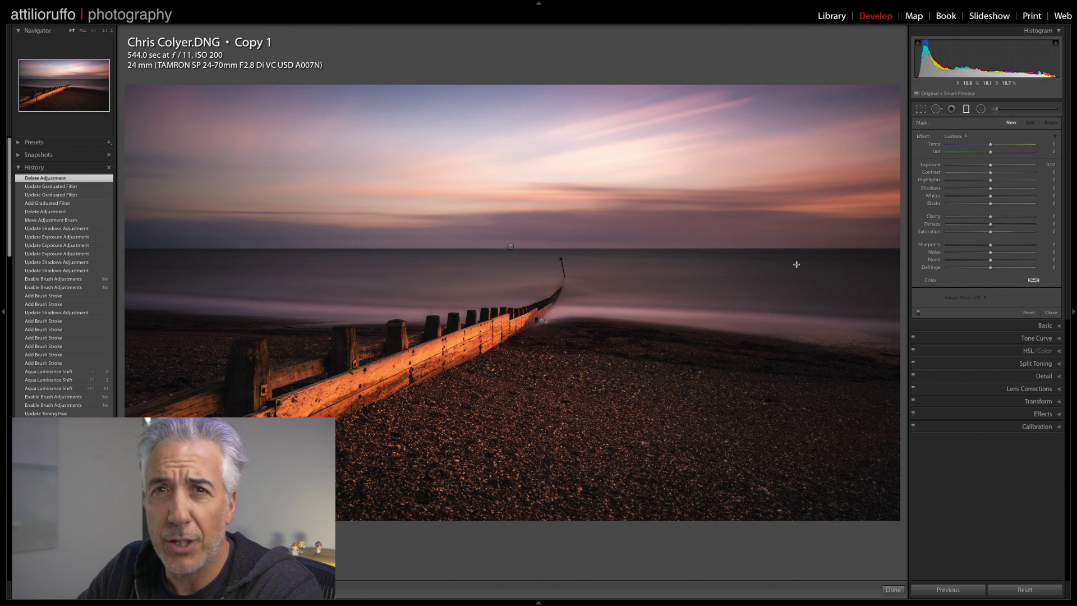
click(995, 109)
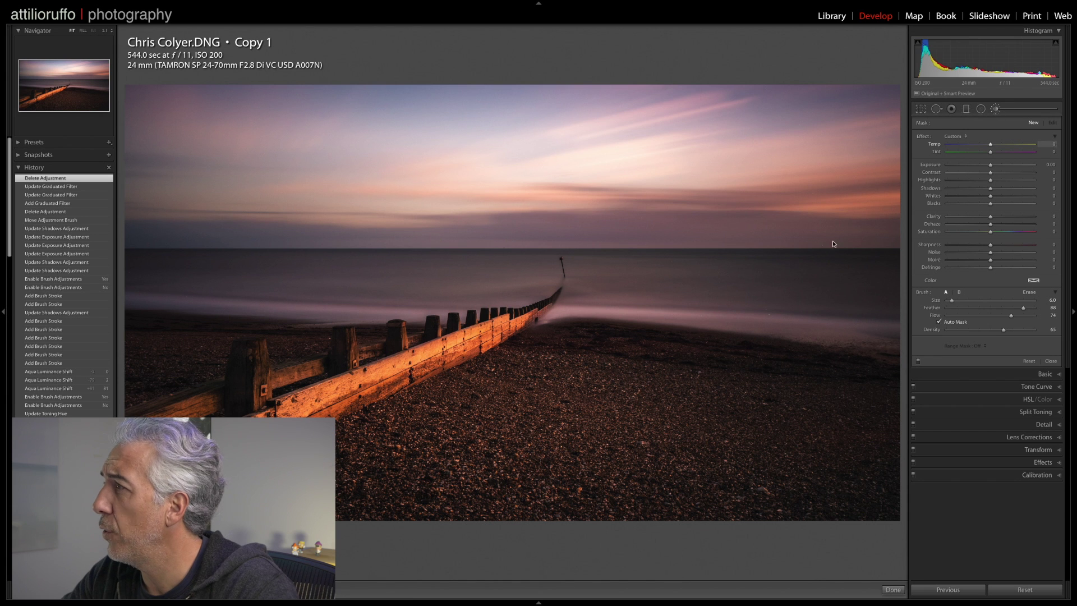
- Enlarge the brush and paint the sea band from horizon to shore, hiding the pins
scroll(228, 276, up, 5)
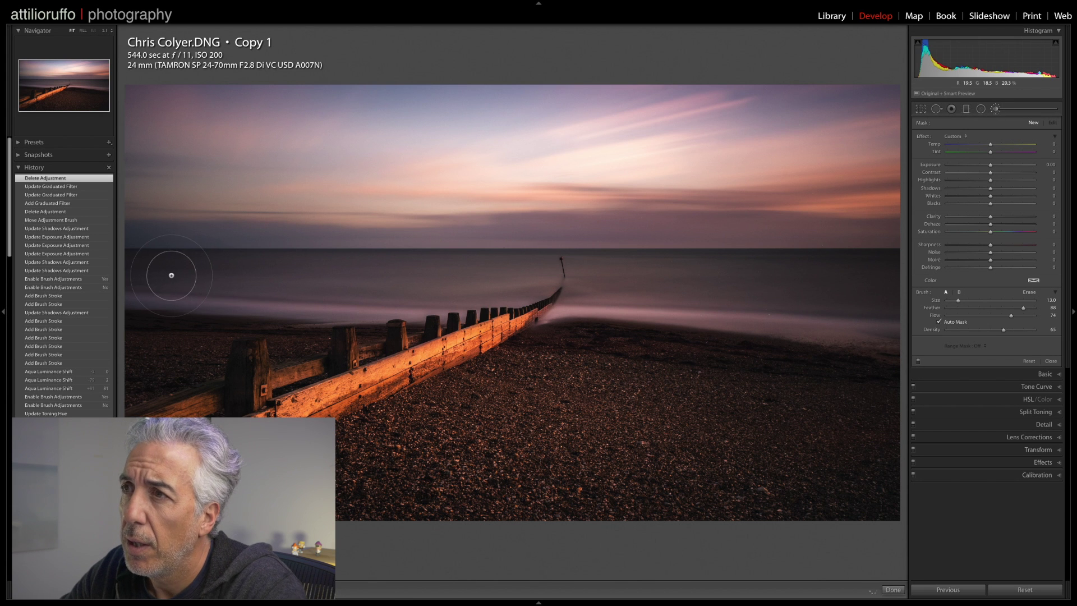
scroll(171, 276, up, 3)
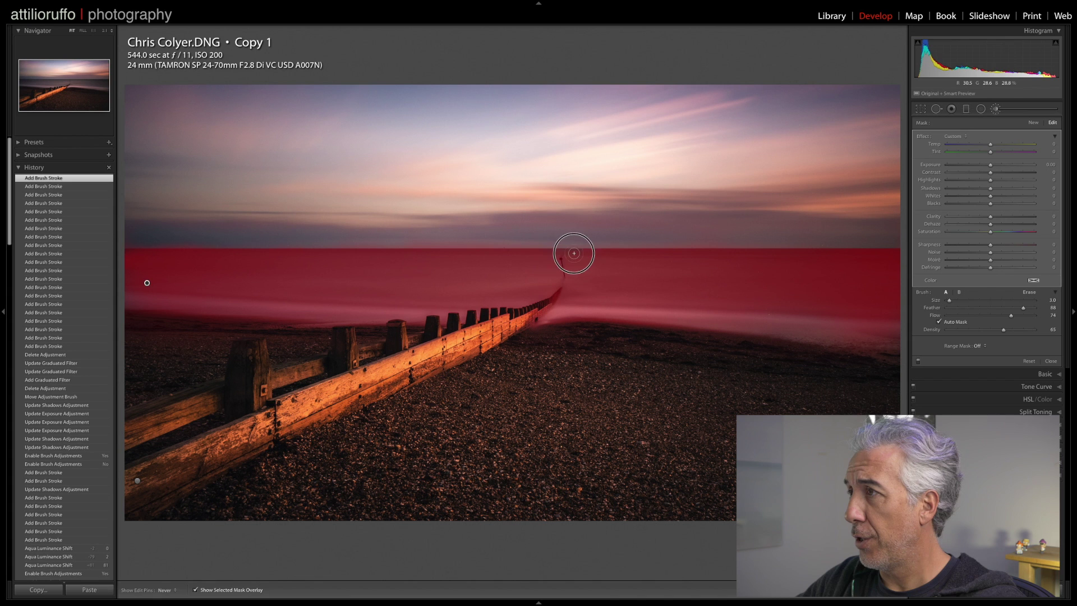
key(h)
key(h)
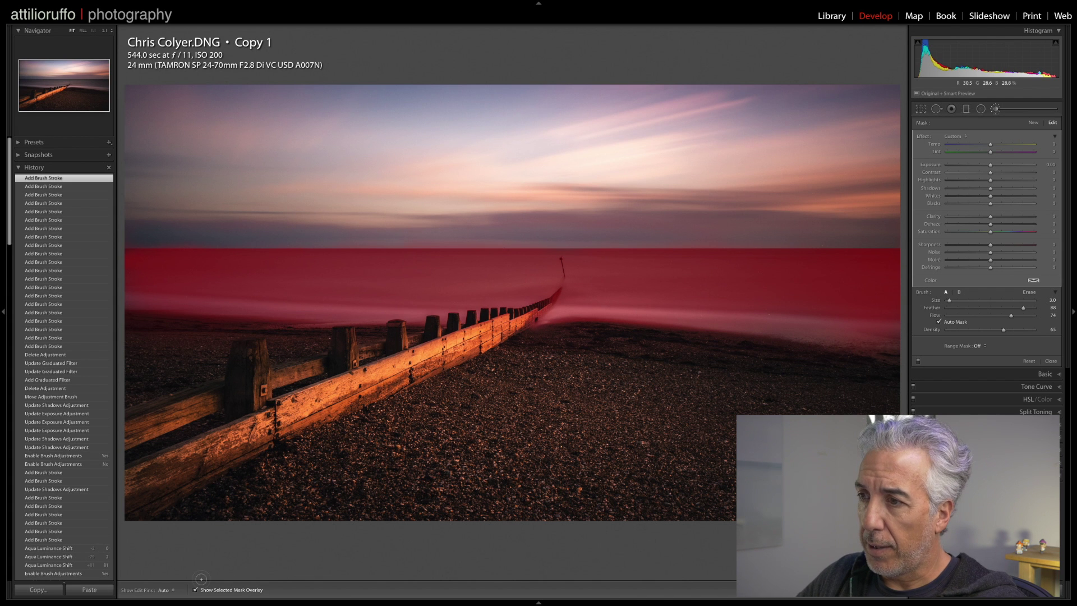
- Hide the red overlay, raise the sea brush's Shadows to +72 and extend the mask across more sea
click(195, 590)
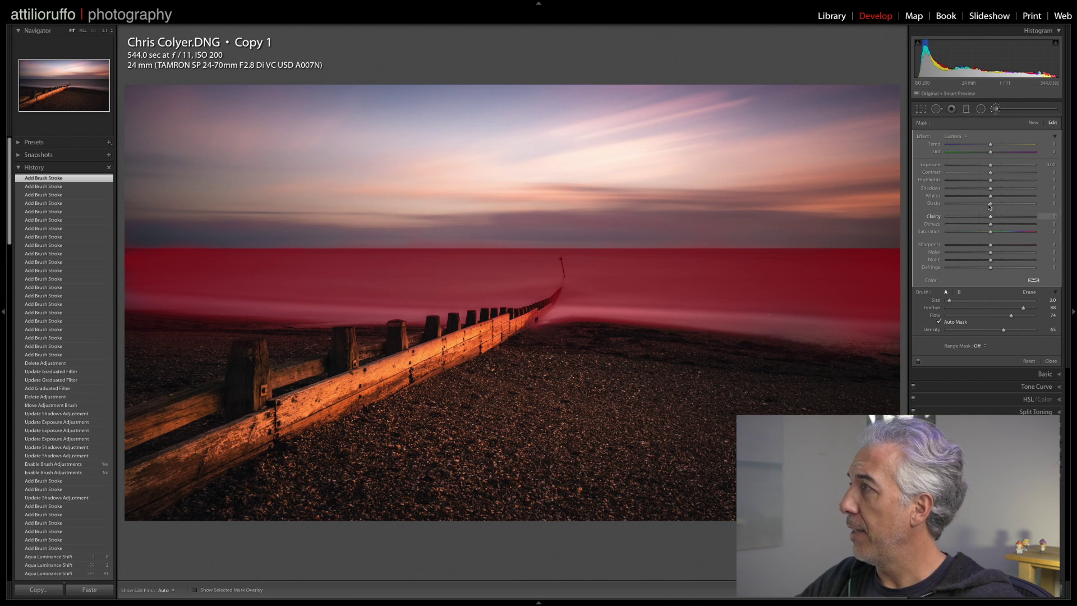
drag(990, 191, 999, 167)
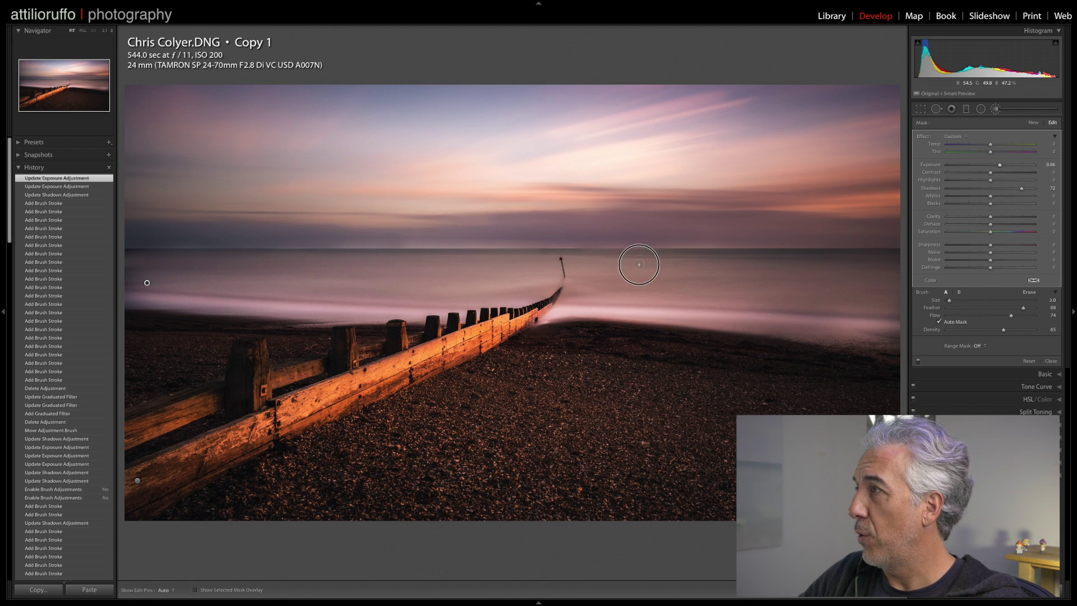
drag(638, 264, 275, 255)
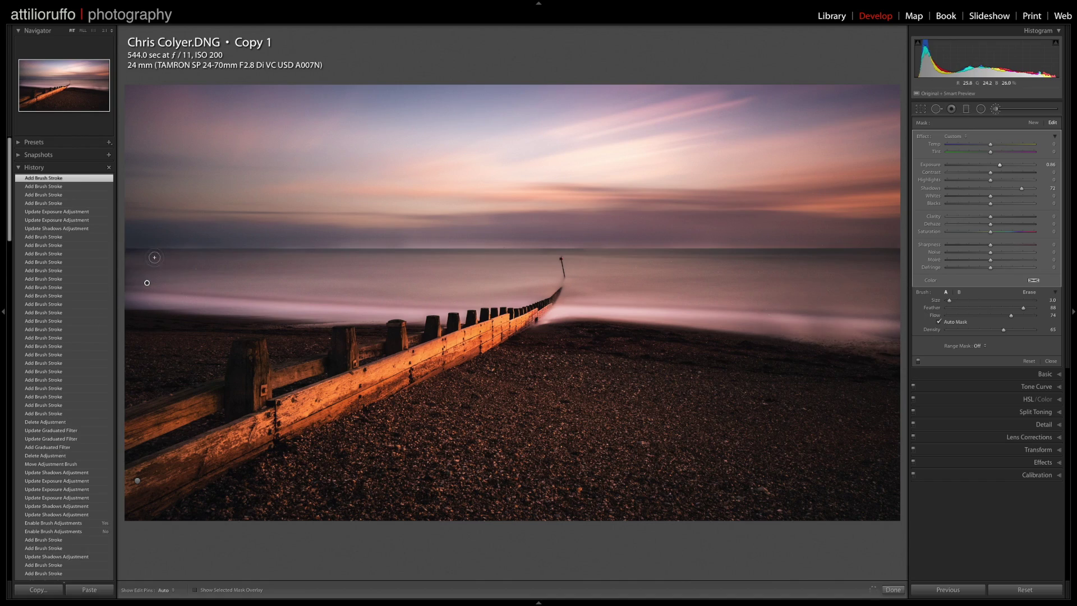
- Erase and repaint parts of the sea mask, checking the water at 1:1 and back at fit
key(z)
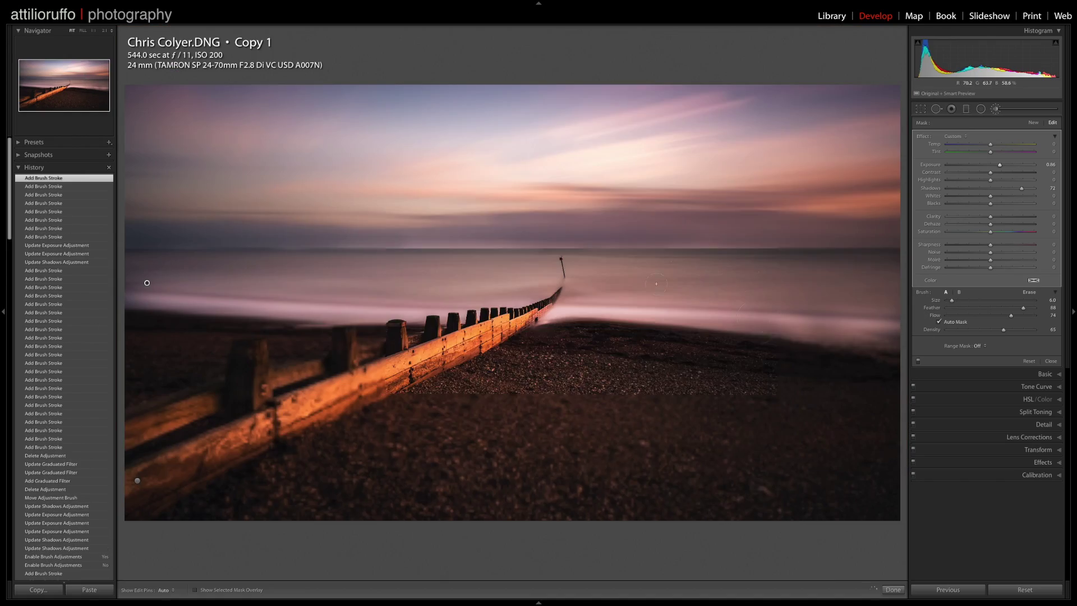
key(alt)
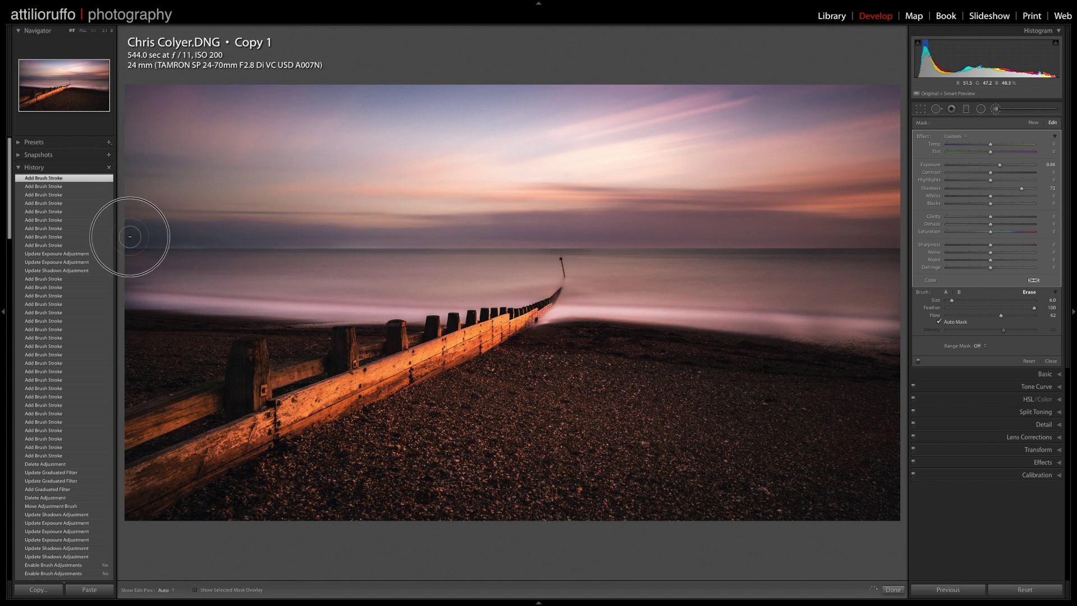
drag(129, 236, 348, 236)
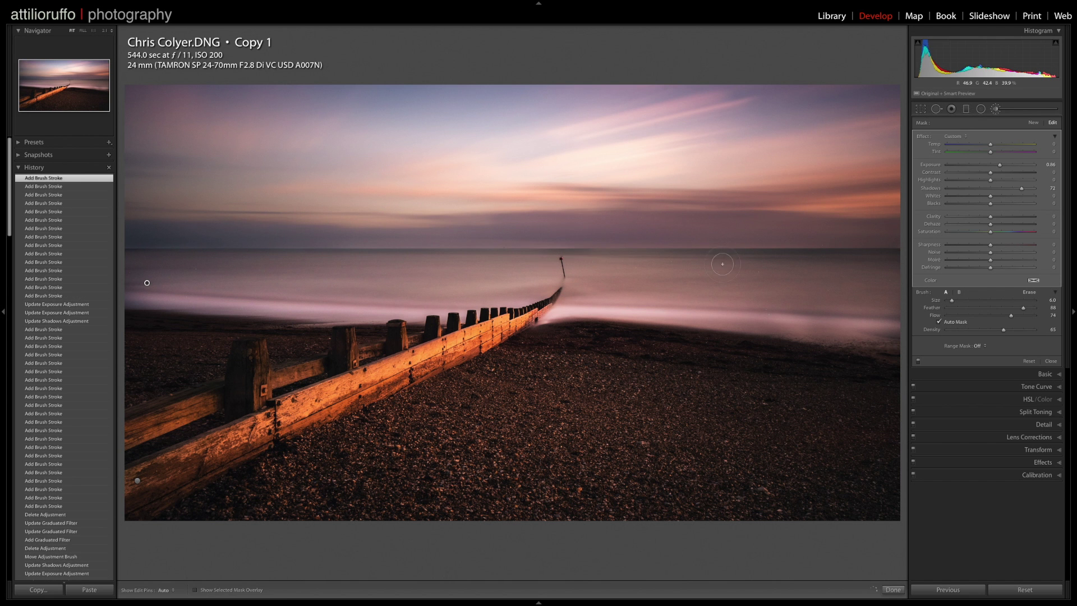
scroll(649, 288, up, 3)
scroll(663, 260, down, 2)
key(z)
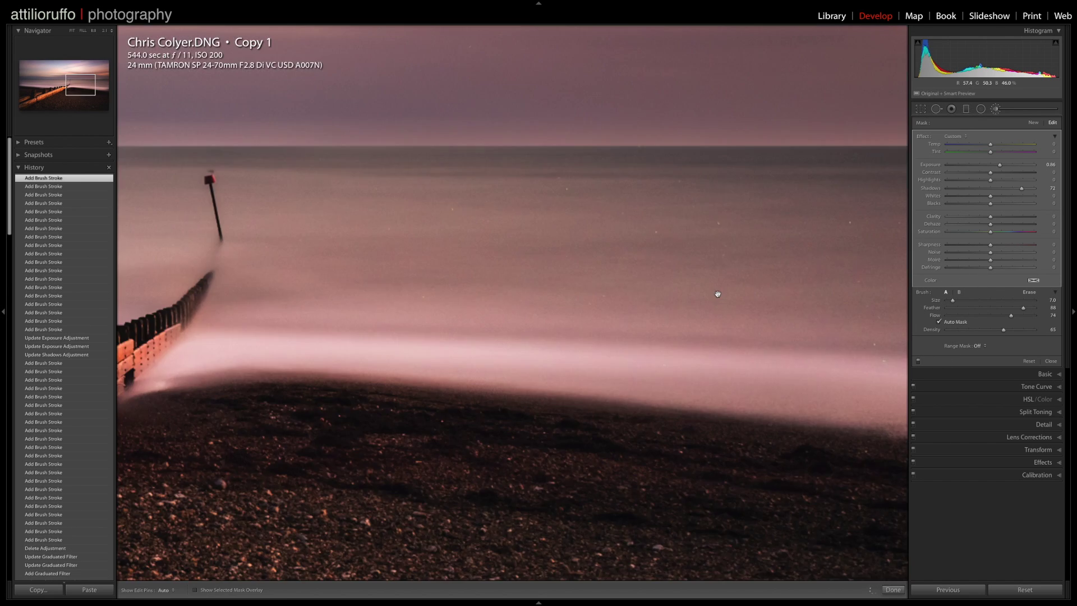
key(z)
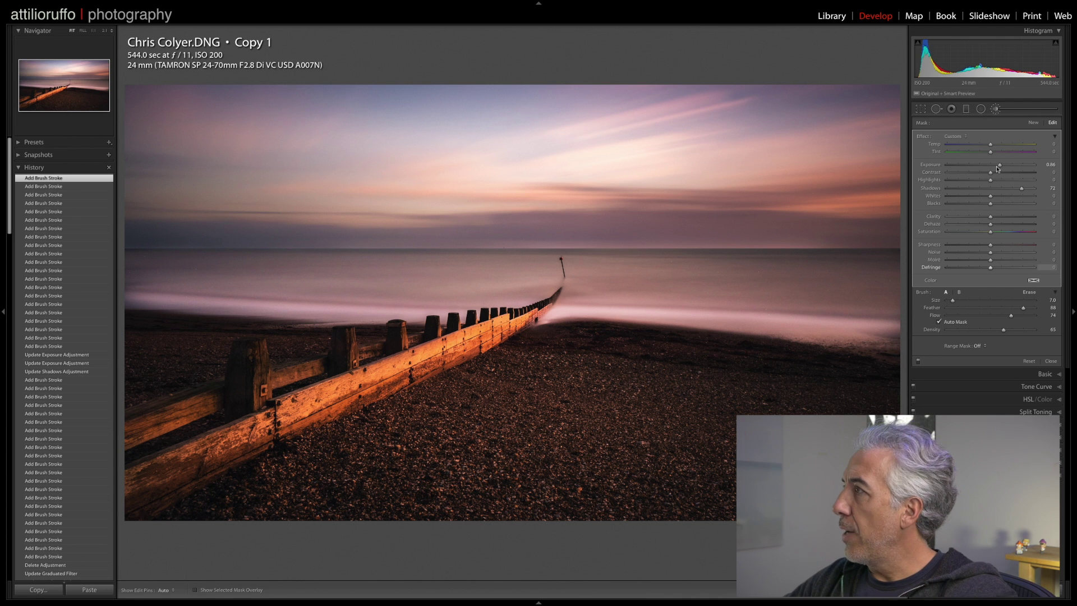
key(m)
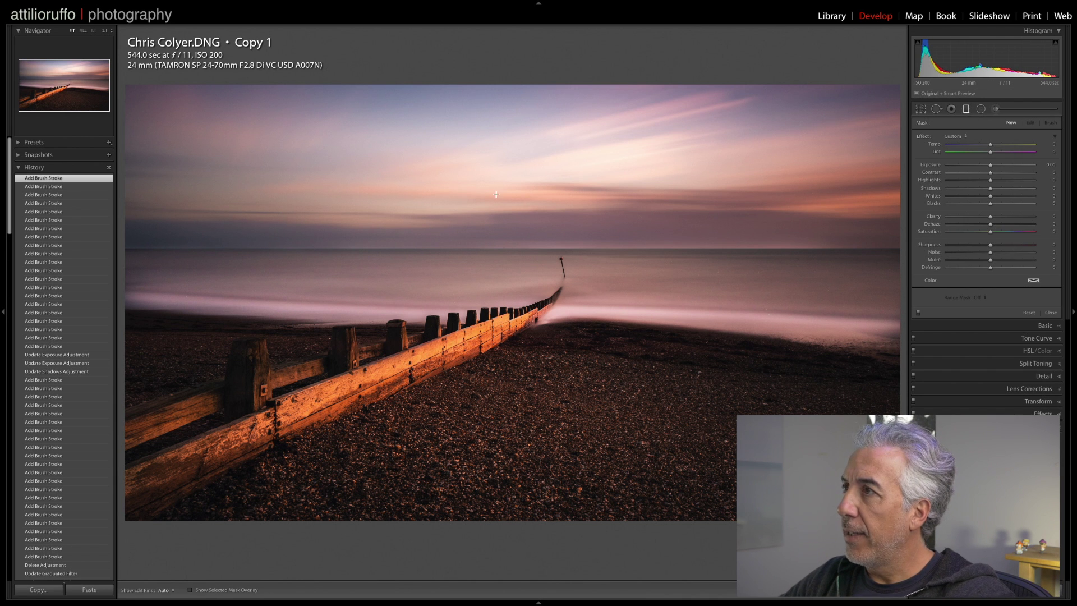
- Give the horizon graduated filter Contrast 31, Dehaze 14 and Blacks -8, then close the tool
click(511, 246)
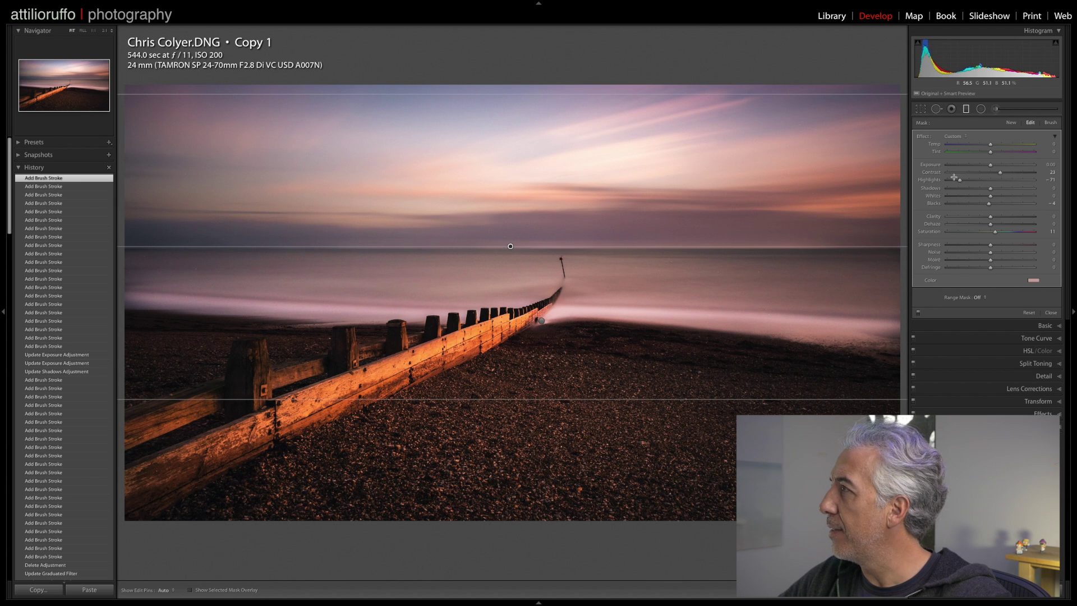
drag(1001, 175, 1005, 174)
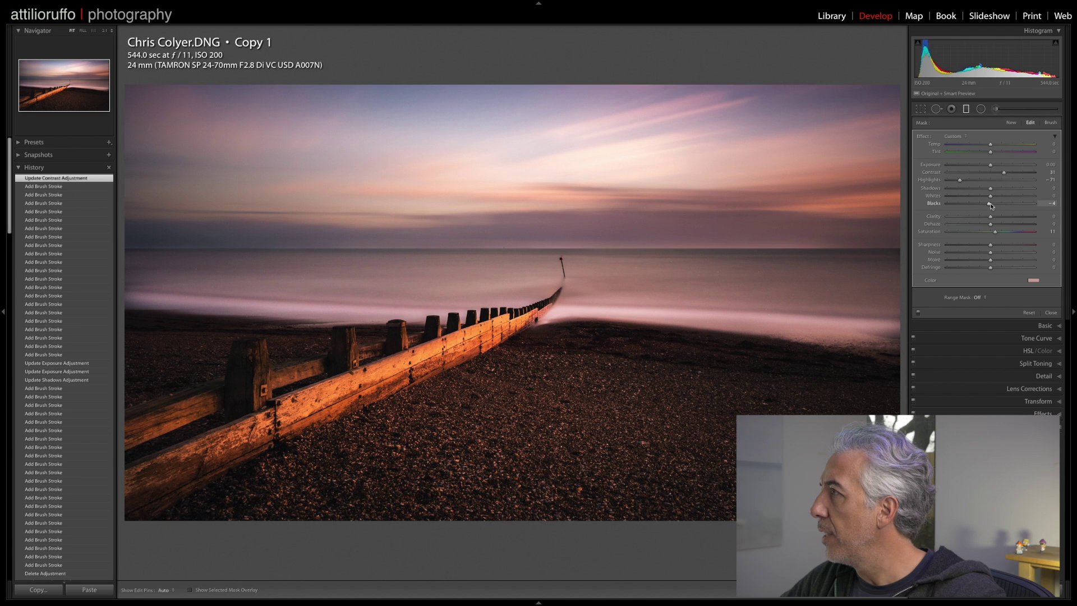
drag(992, 227, 997, 226)
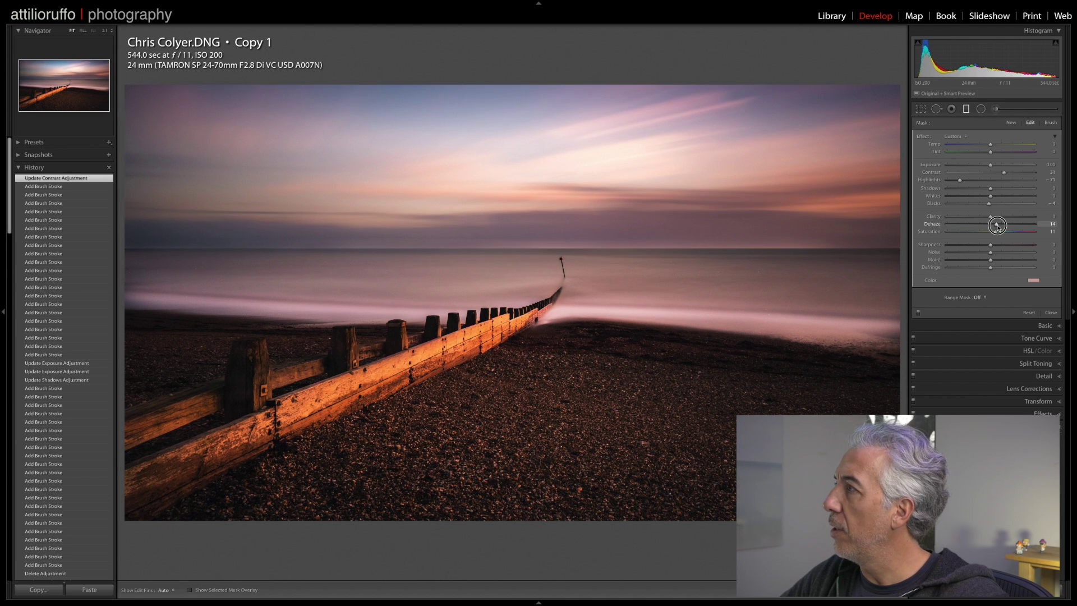
drag(990, 204, 987, 206)
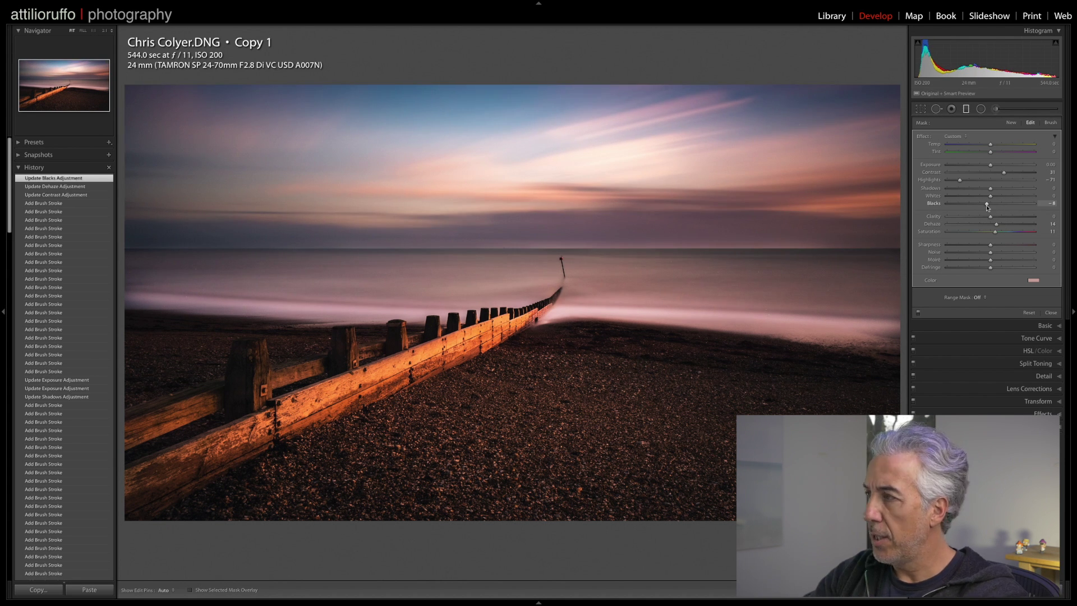
click(1051, 312)
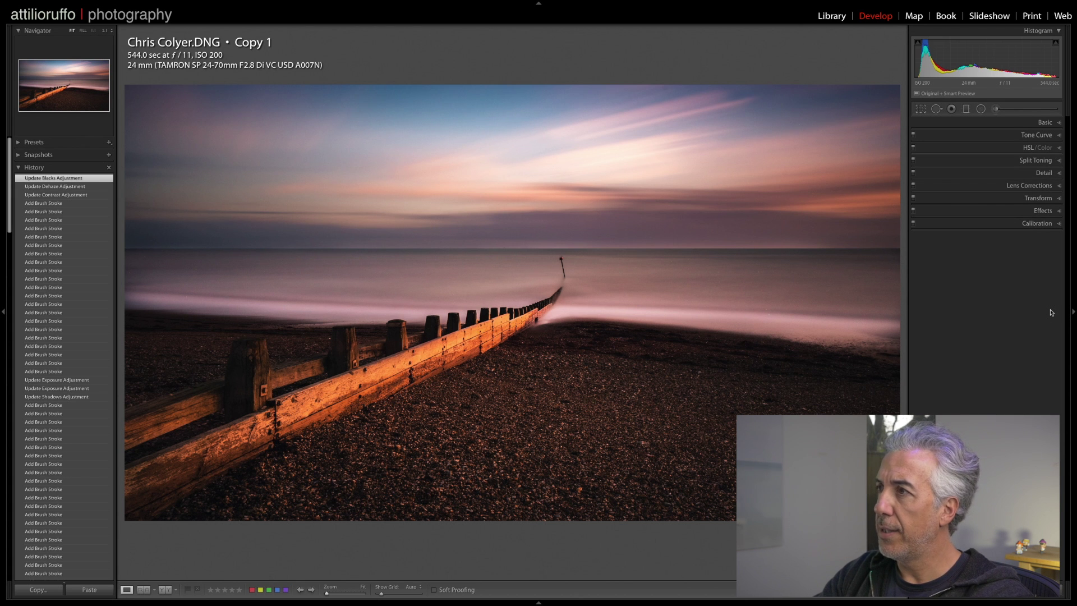
- Toggle the Before/After view to compare the edit with the original
key(backslash)
key(backslash)
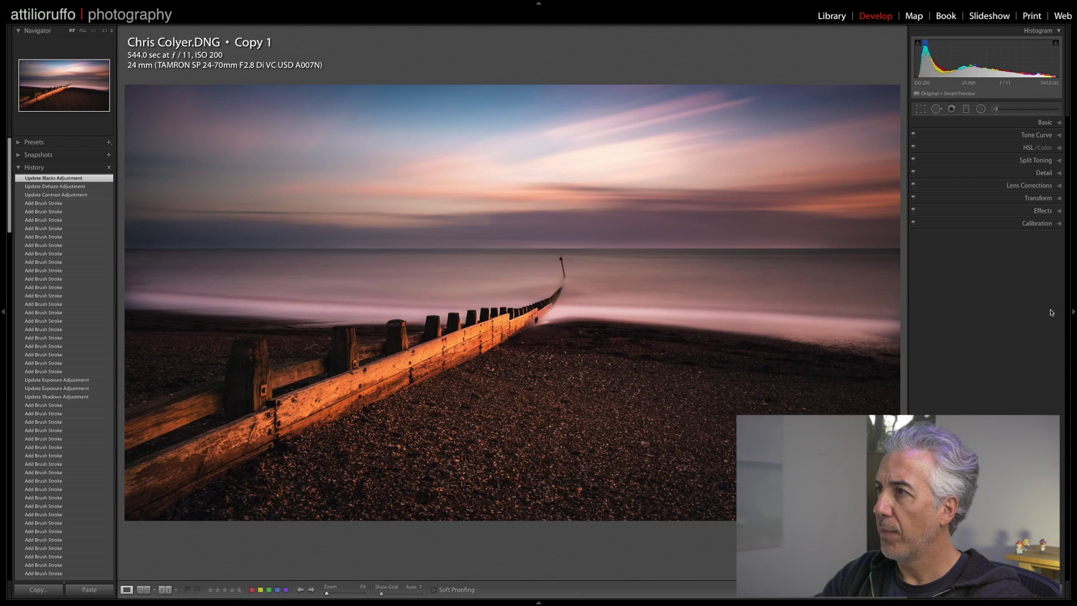
key(backslash)
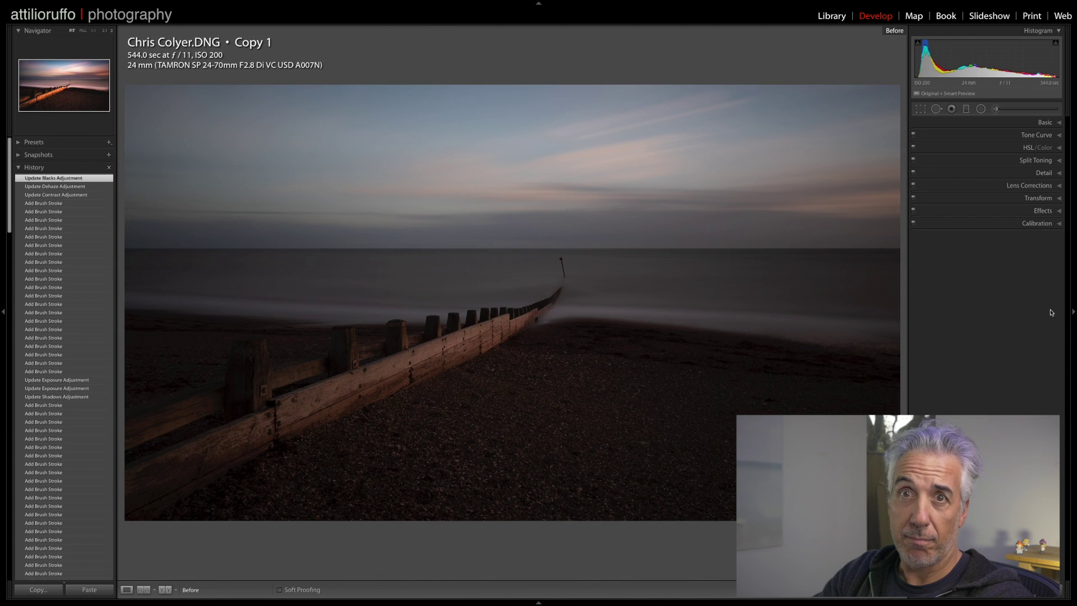
key(backslash)
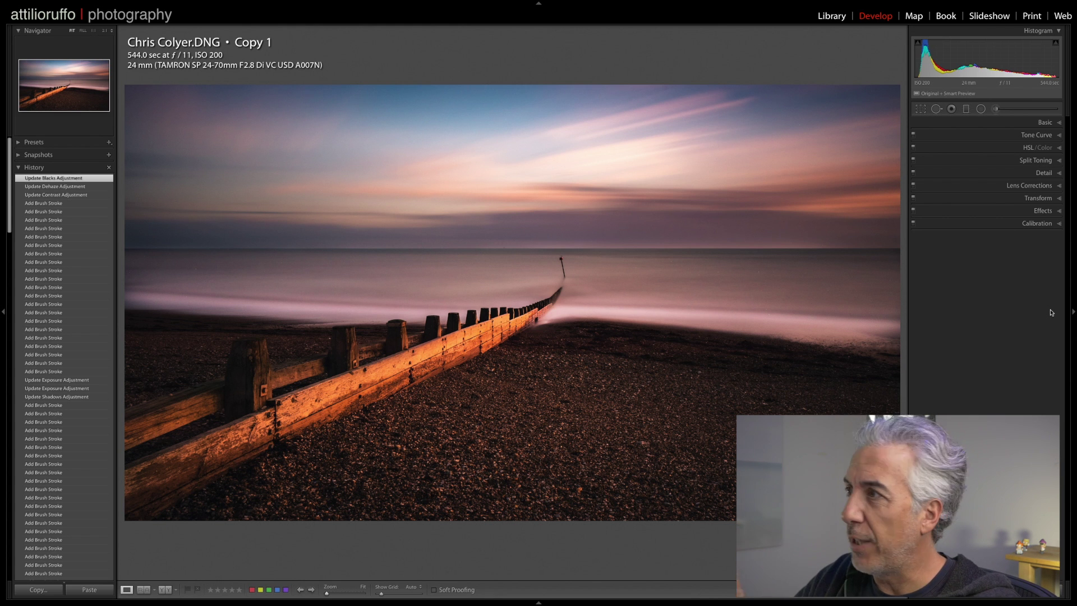
- Inspect the sea at 1:1 for hot-pixel specks, return to fit, then bring up the photo's context menu
click(664, 281)
drag(642, 288, 418, 341)
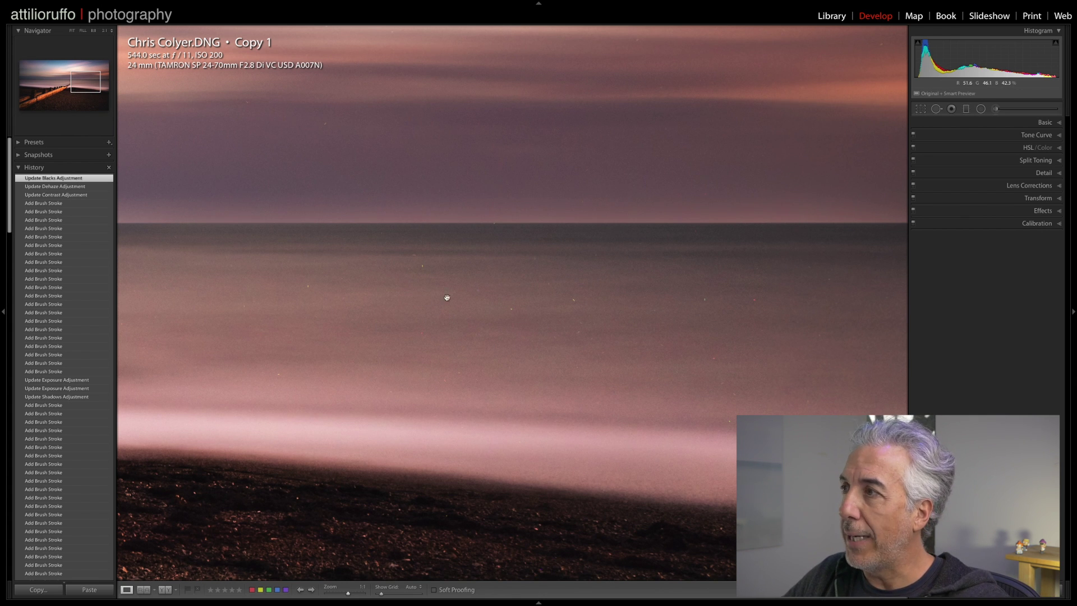
click(448, 327)
right_click(405, 268)
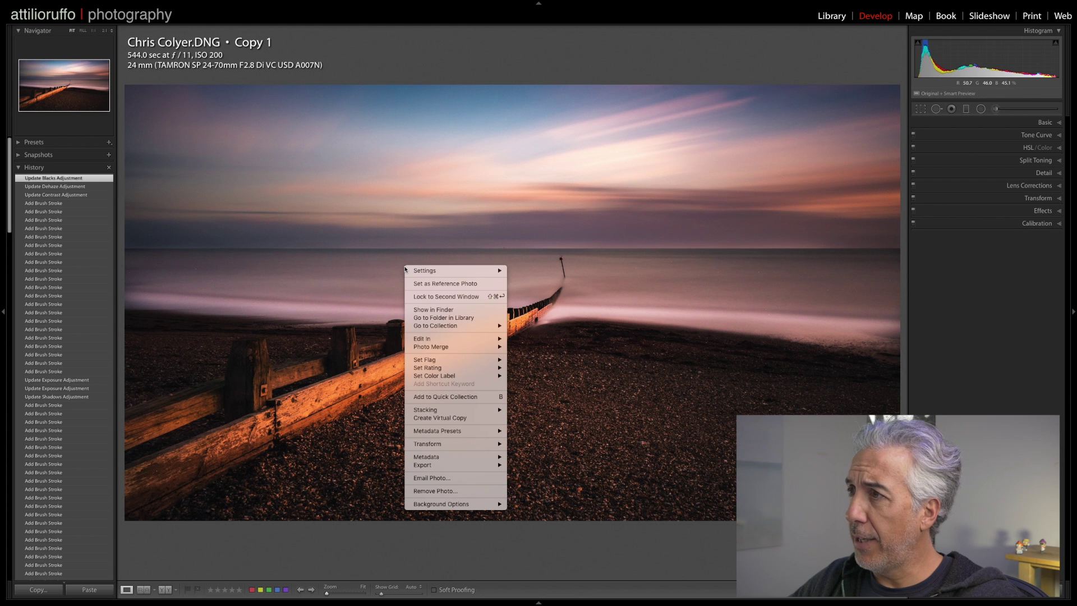
- Open the photo in Photoshop CC 2019, duplicate the background as Layer 1, zoom to 100%
mouse_move(449, 339)
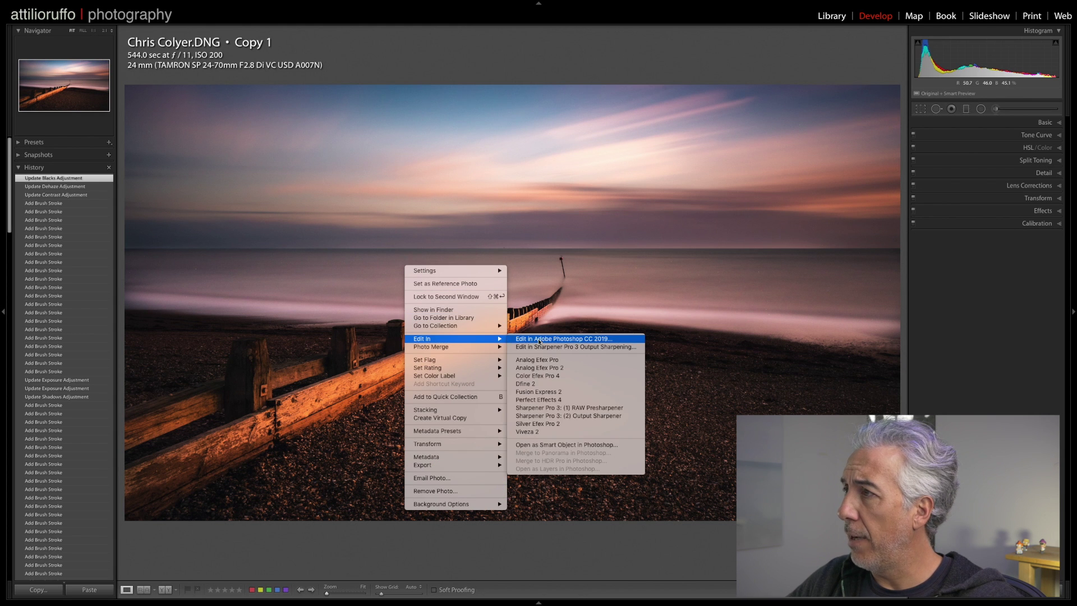
click(539, 339)
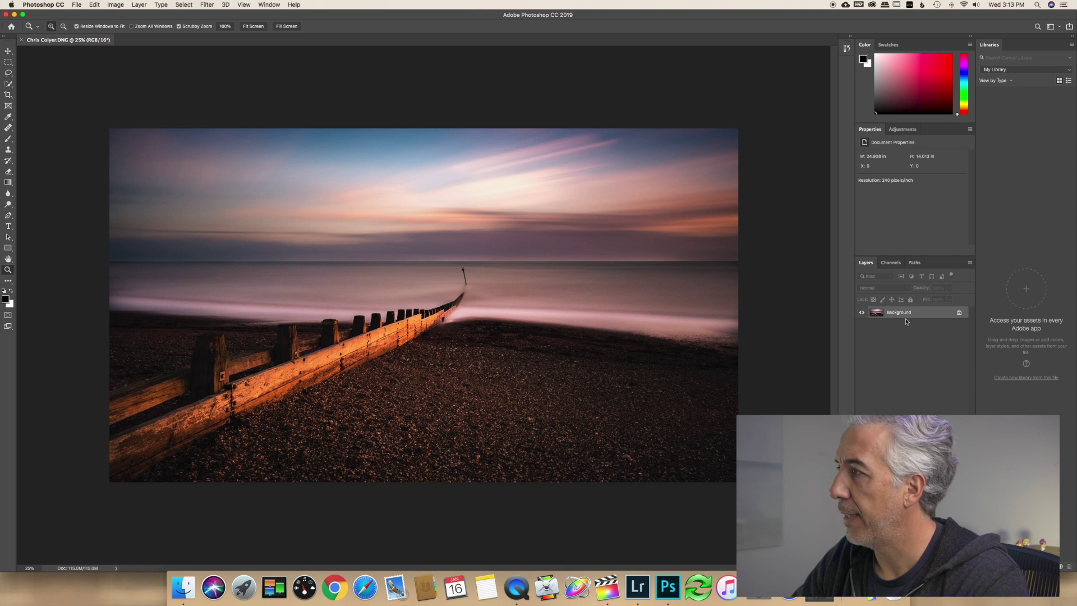
key(super+j)
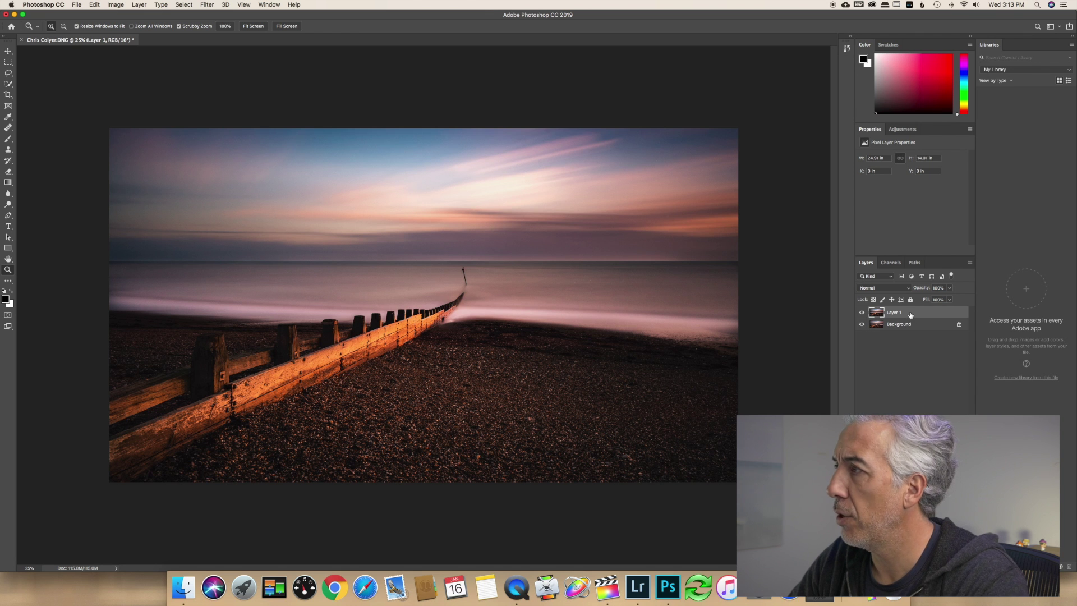
drag(537, 301, 349, 258)
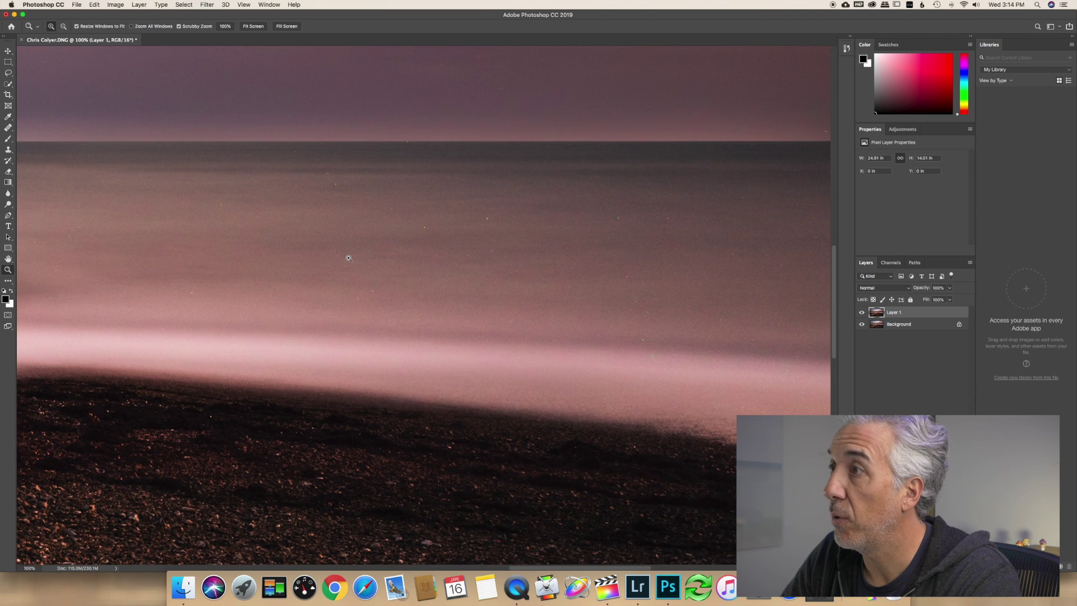
- Open Filter > Noise > Dust & Scratches and move its dialog off the sea
click(207, 5)
mouse_move(239, 130)
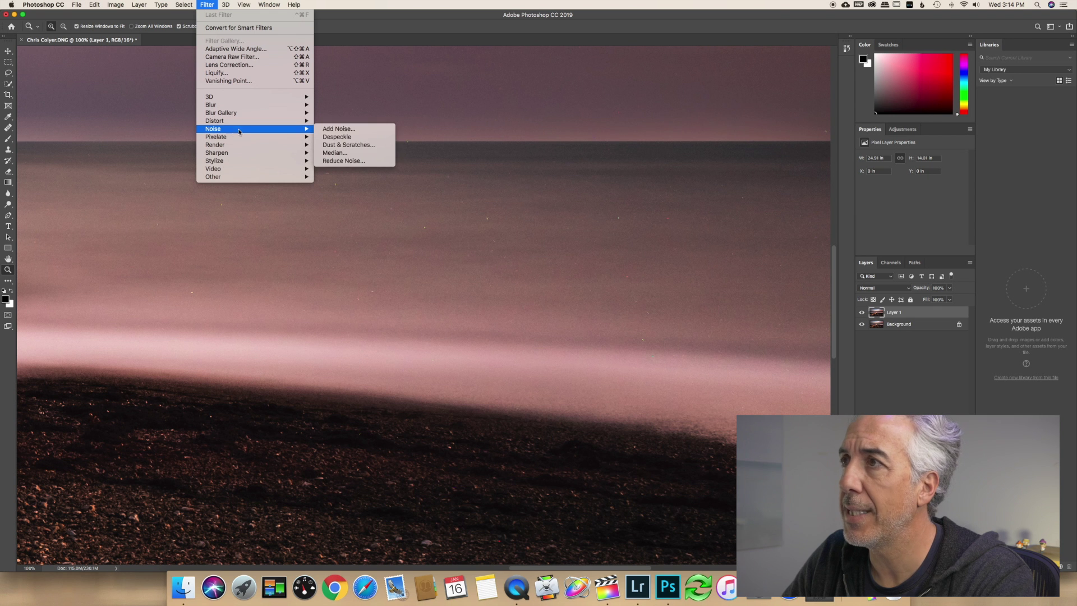
click(330, 145)
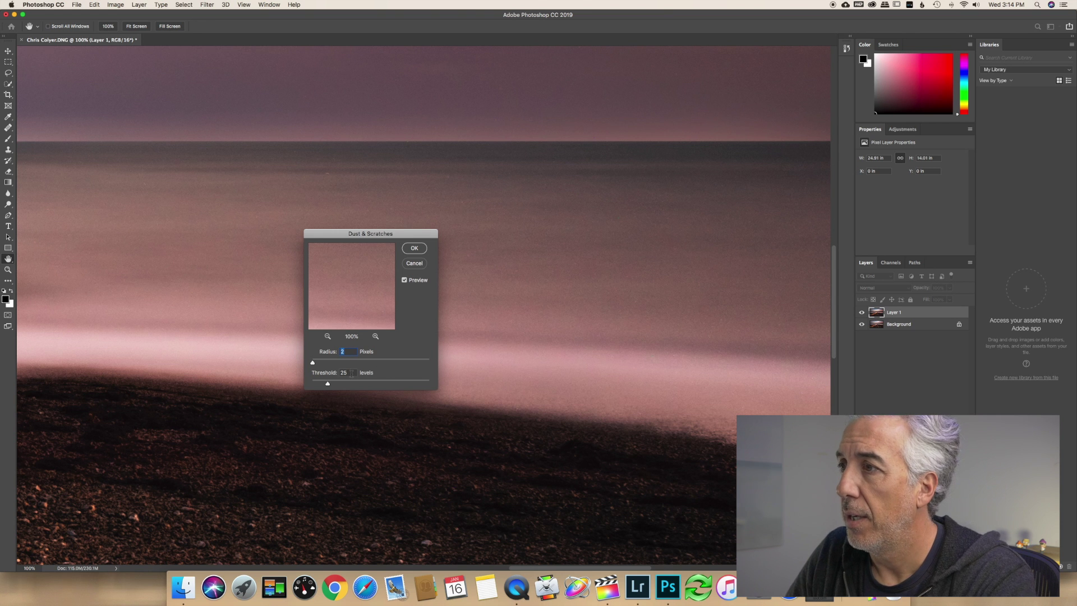
drag(364, 232, 290, 360)
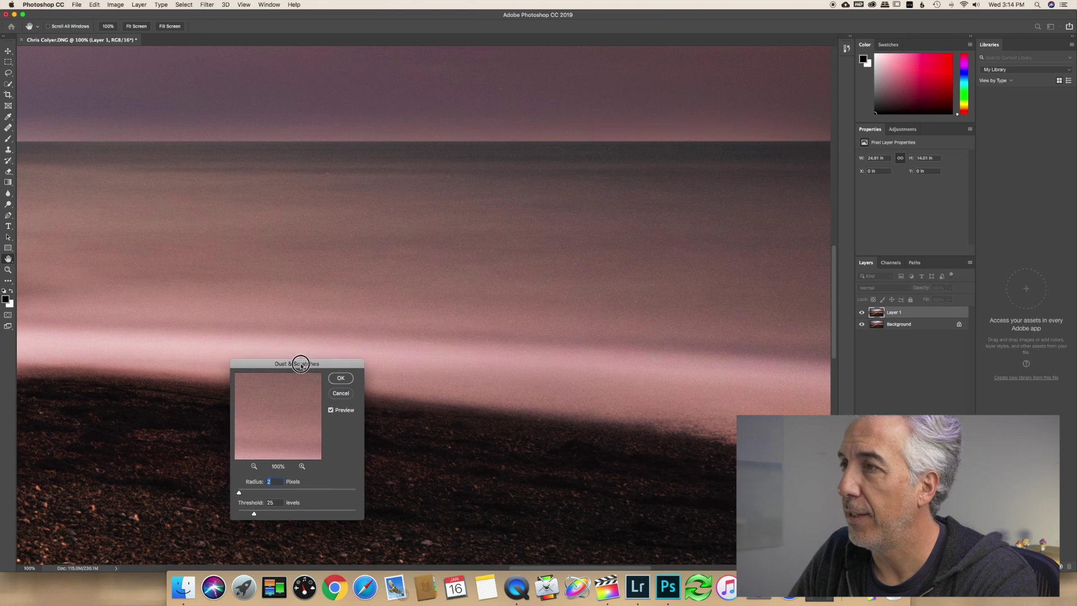
- Set Radius 3 and test threshold values, settling the Threshold at 29
click(277, 480)
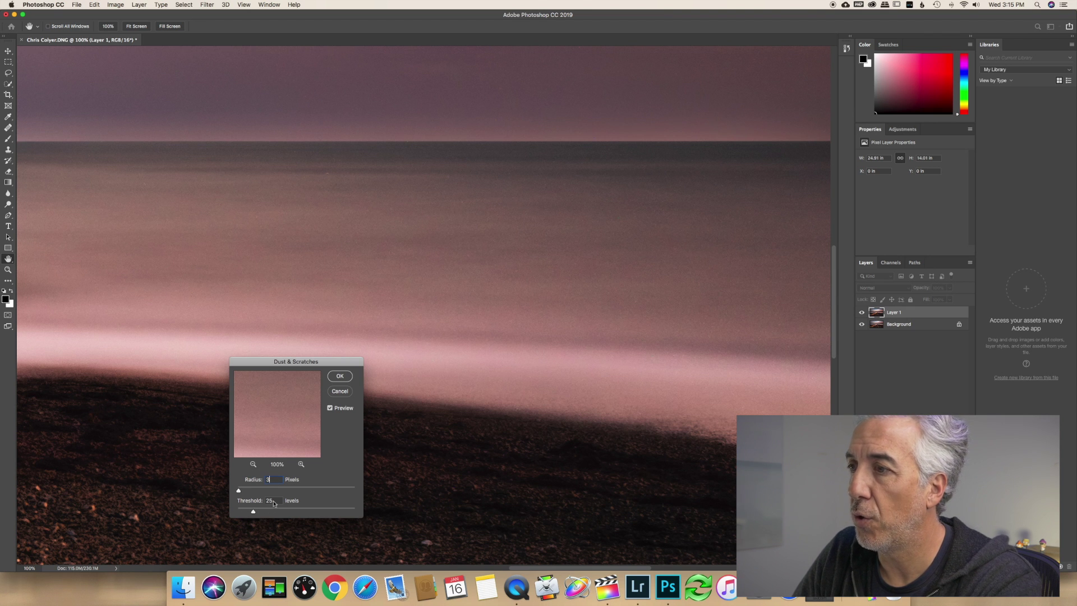
double_click(272, 500)
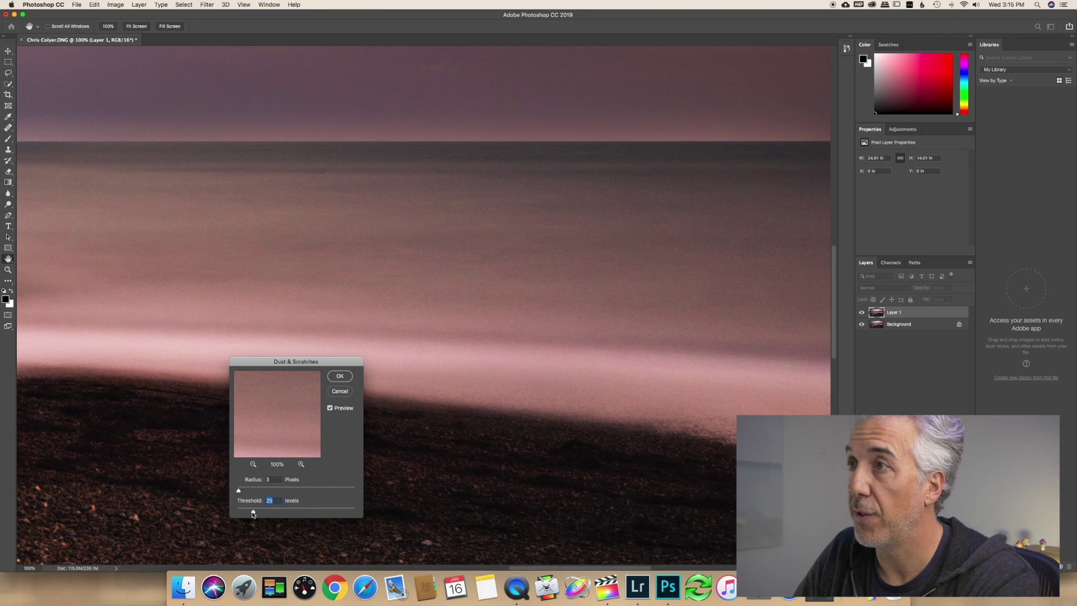
drag(253, 513, 356, 517)
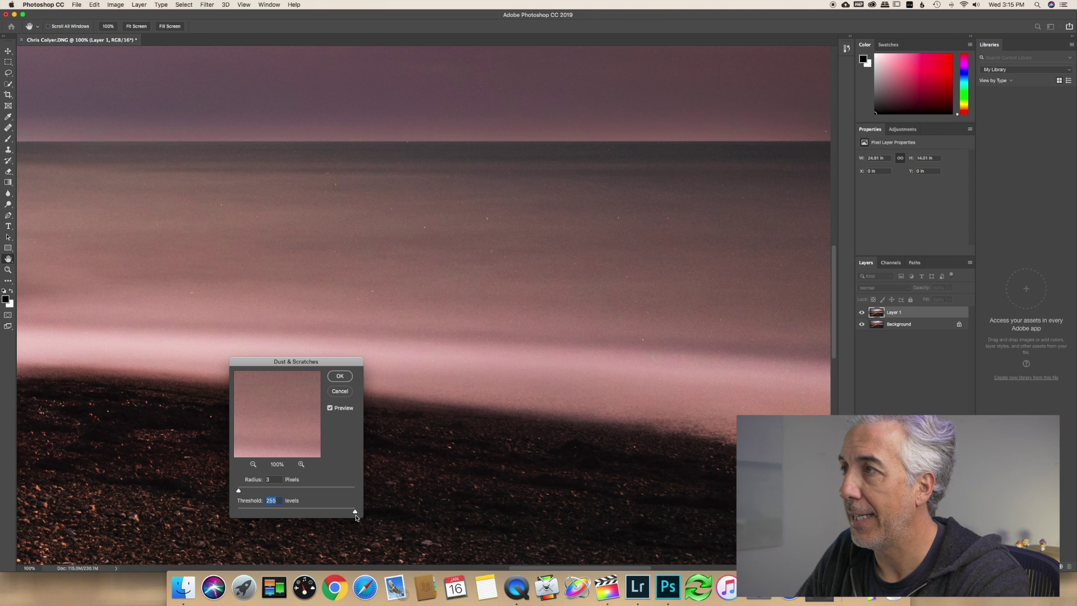
drag(355, 517, 286, 514)
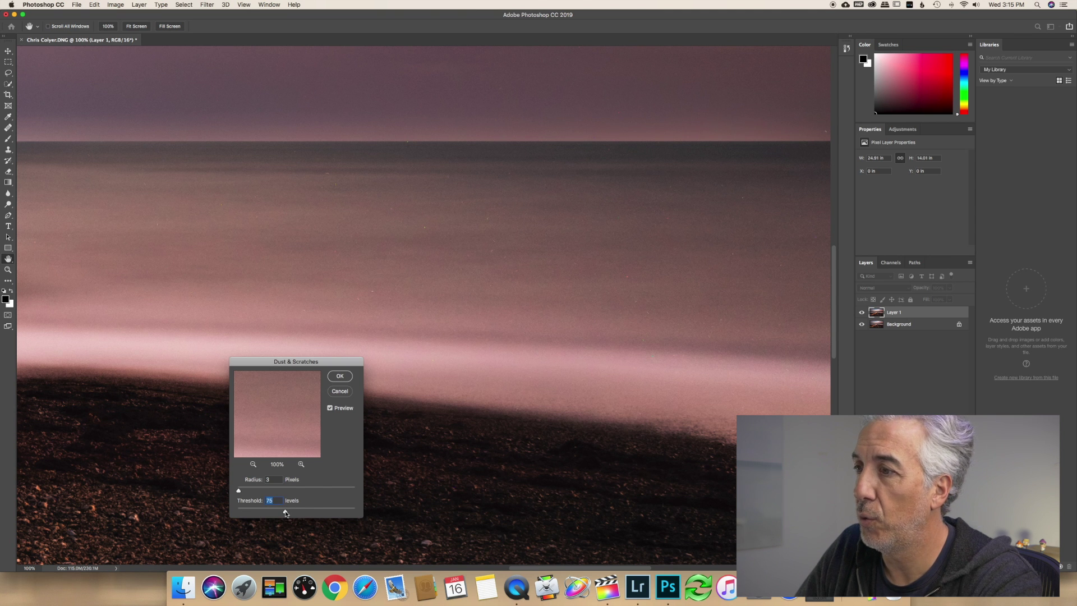
drag(285, 514, 272, 514)
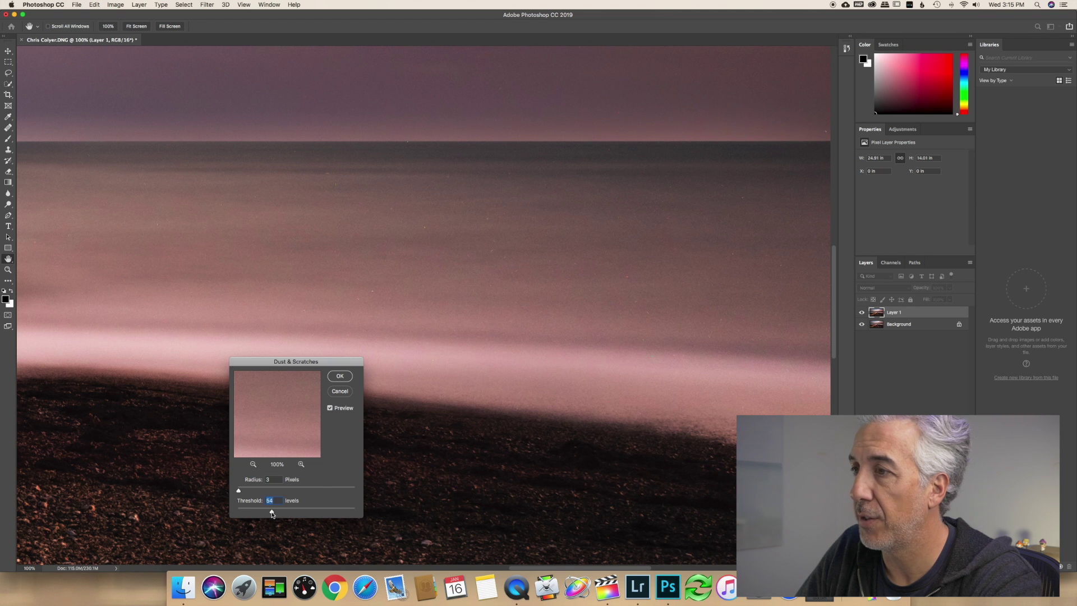
drag(271, 514, 256, 512)
click(276, 480)
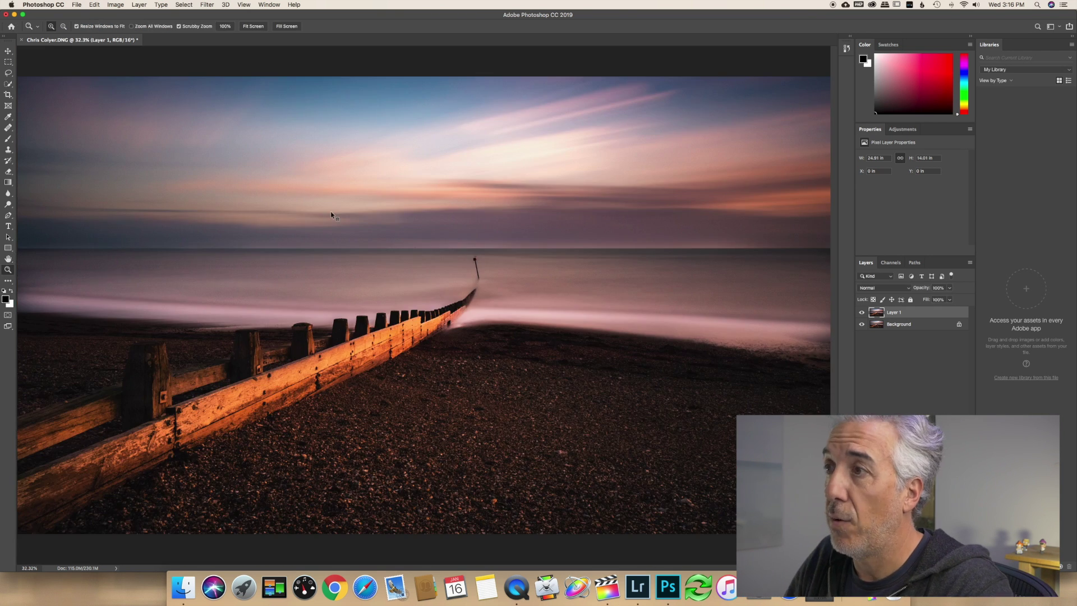
- Fit the canvas on screen and save the filtered image back to Lightroom as a TIFF
right_click(331, 215)
click(76, 4)
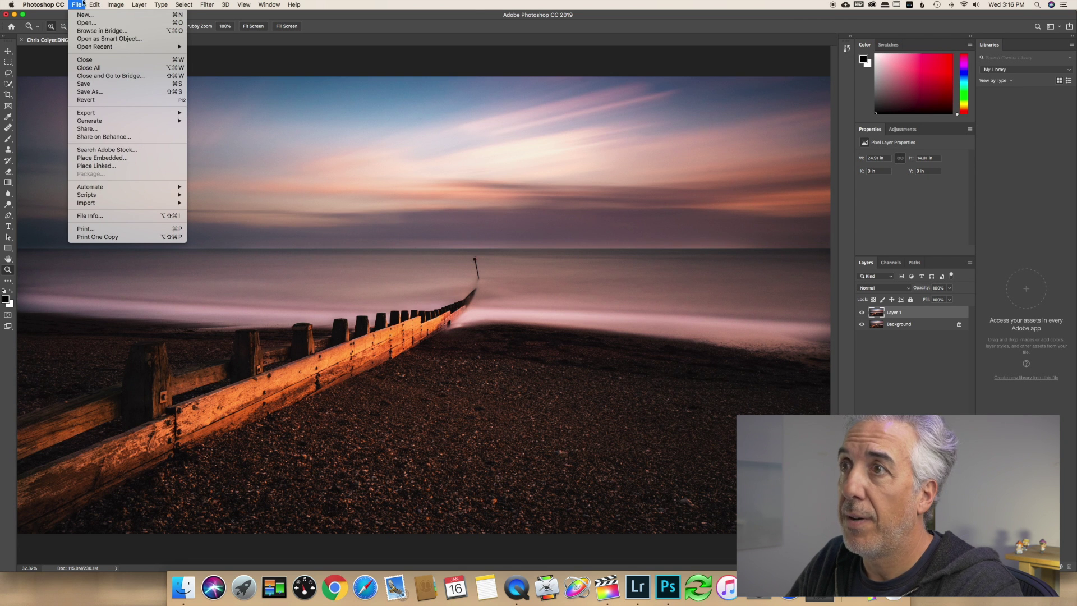
click(92, 83)
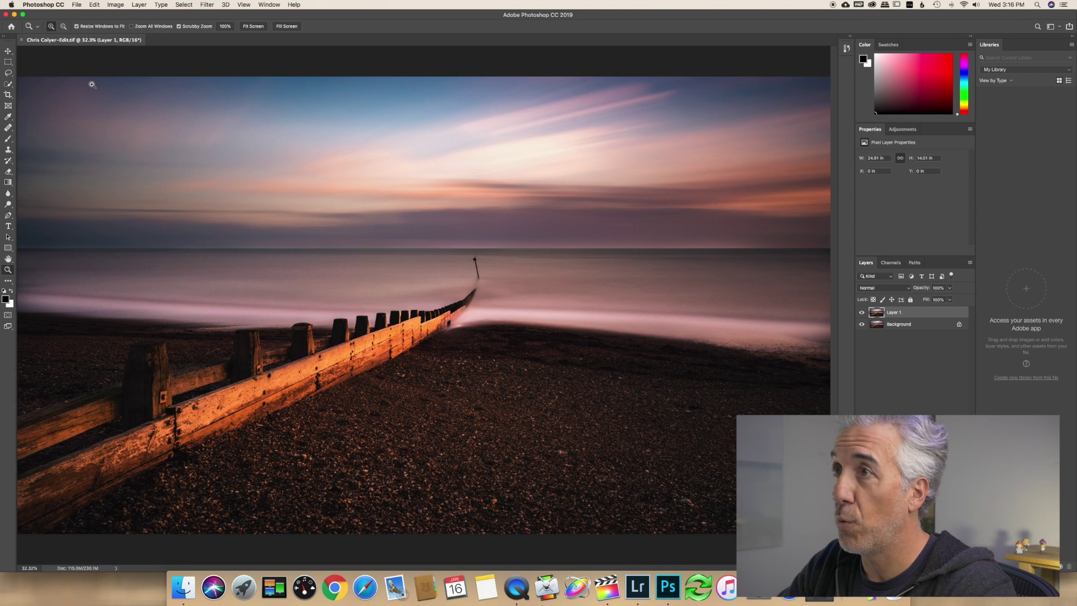